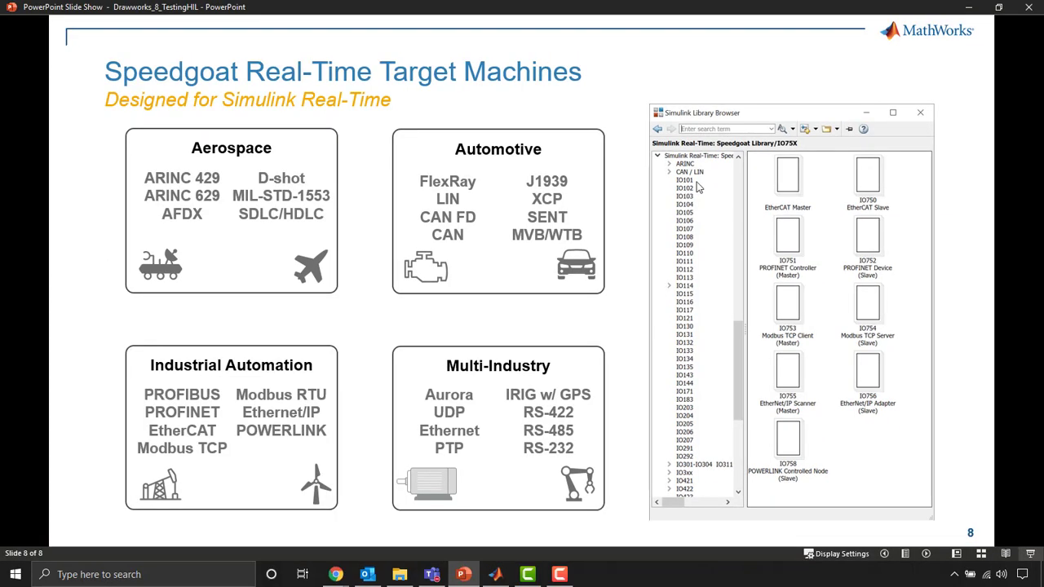
Step: Leave the slide show and create a new model from the Simulink Real-Time template on the Start Page
{"action": "left_click", "coordinate": [969, 6]}
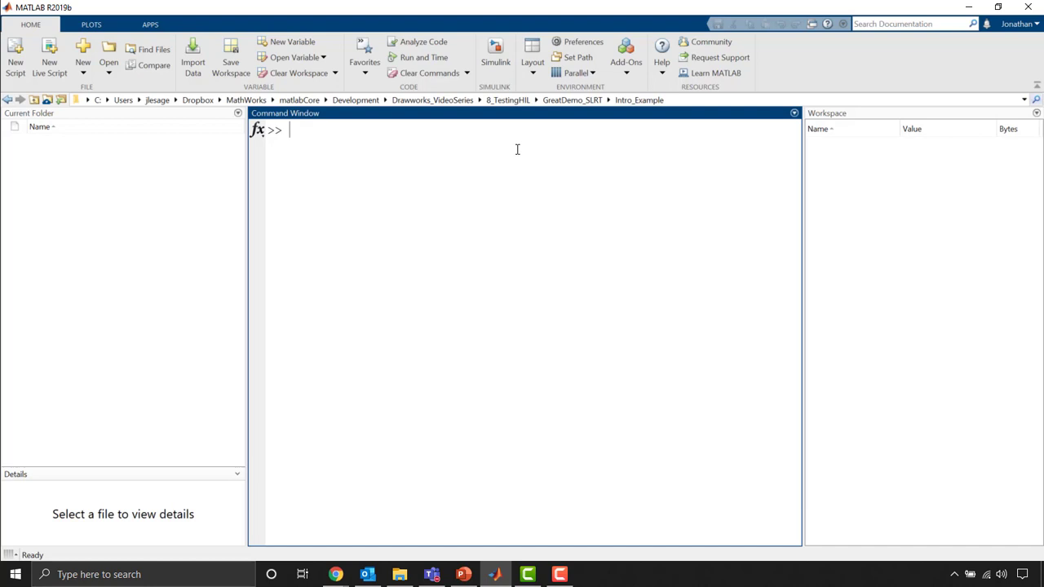
{"action": "left_click", "coordinate": [487, 65]}
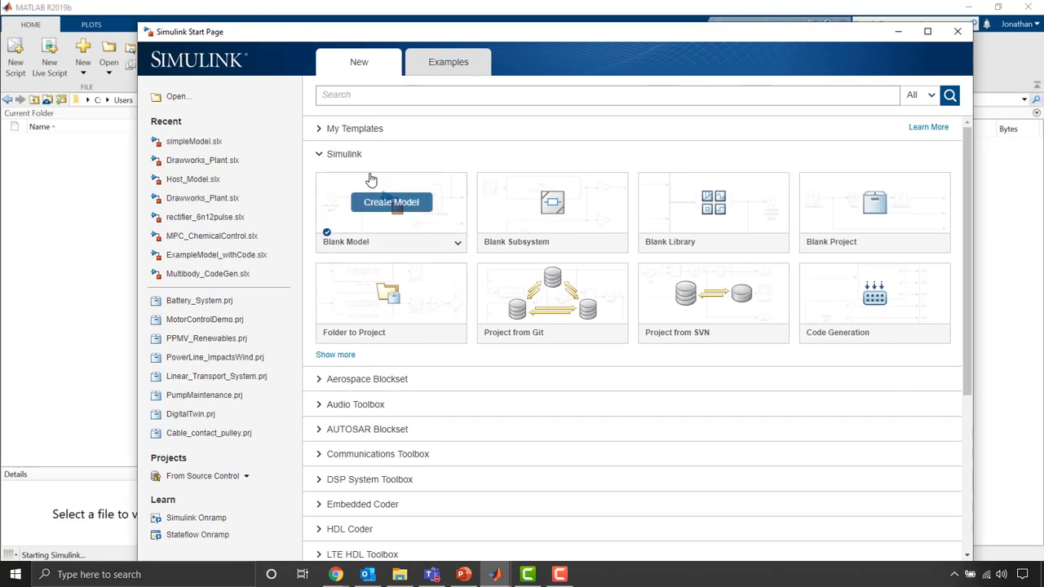
{"action": "scroll", "coordinate": [418, 263], "scroll_direction": "down", "scroll_amount": 5}
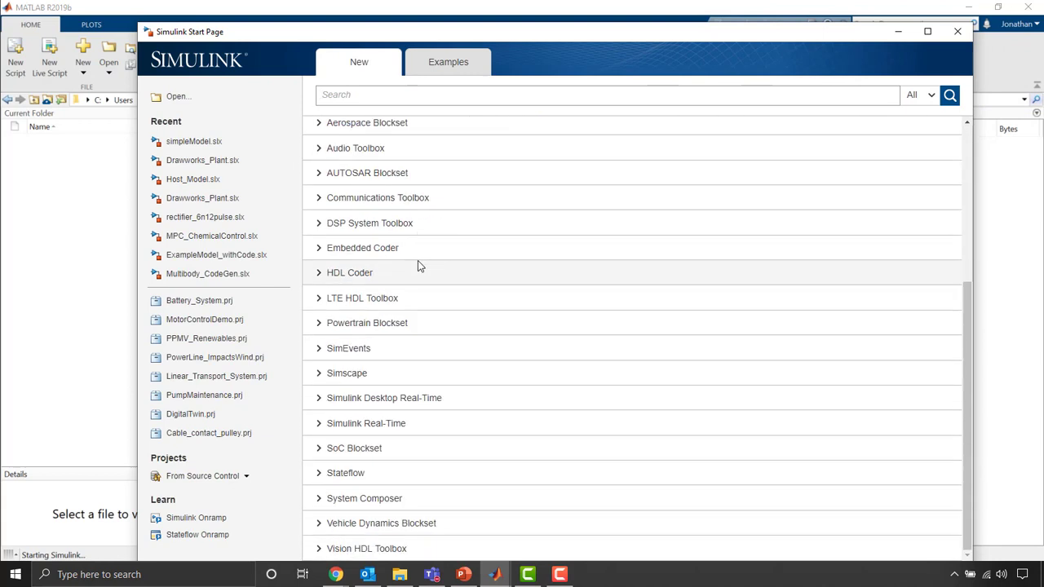
{"action": "left_click", "coordinate": [396, 432]}
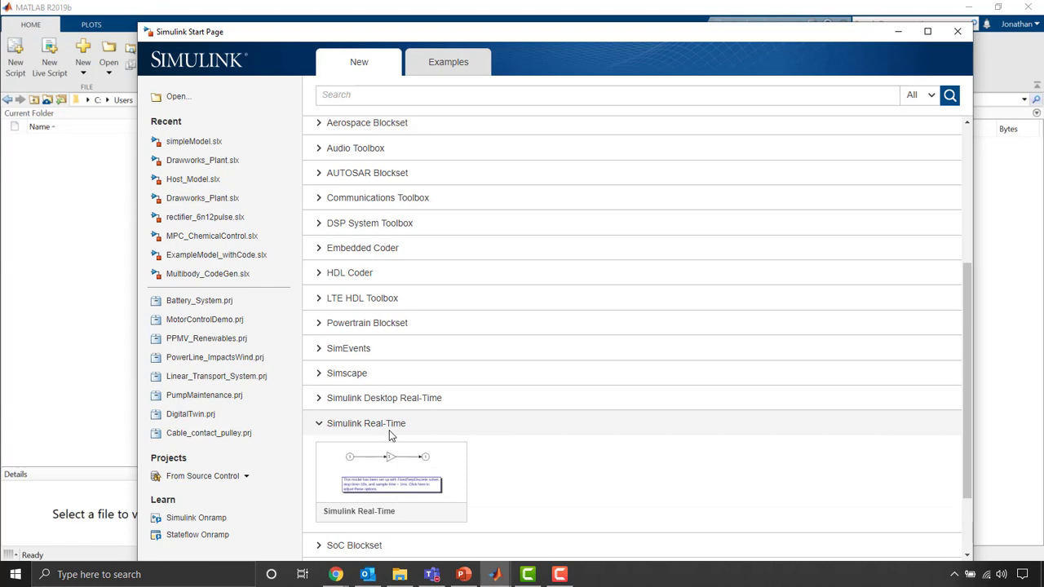
{"action": "mouse_move", "coordinate": [392, 473]}
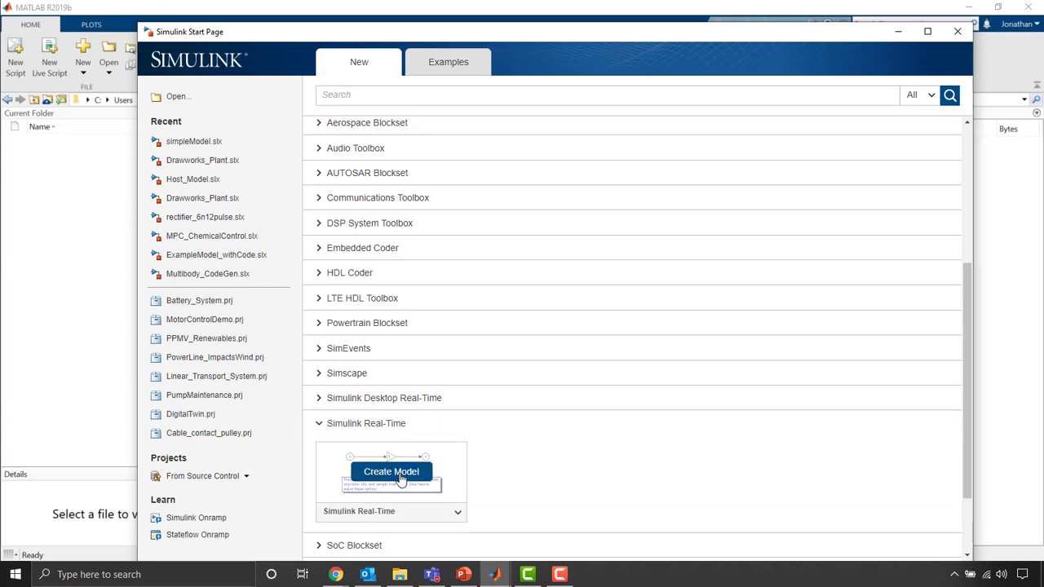
{"action": "left_click", "coordinate": [401, 478]}
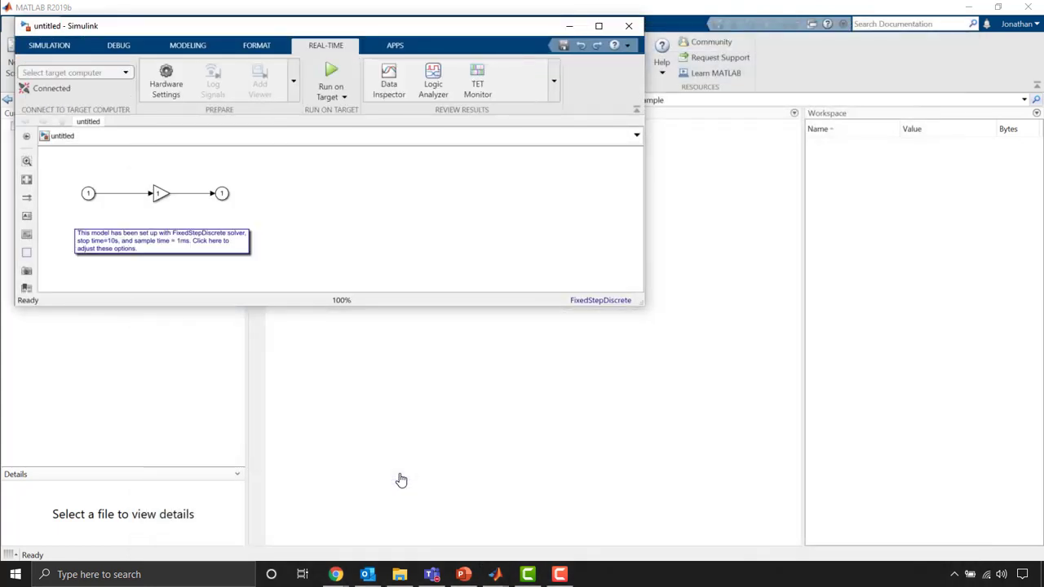
Step: Resize the model window and review its Solver and Code Generation configuration settings
{"action": "left_click_drag", "start_coordinate": [495, 25], "coordinate": [550, 116]}
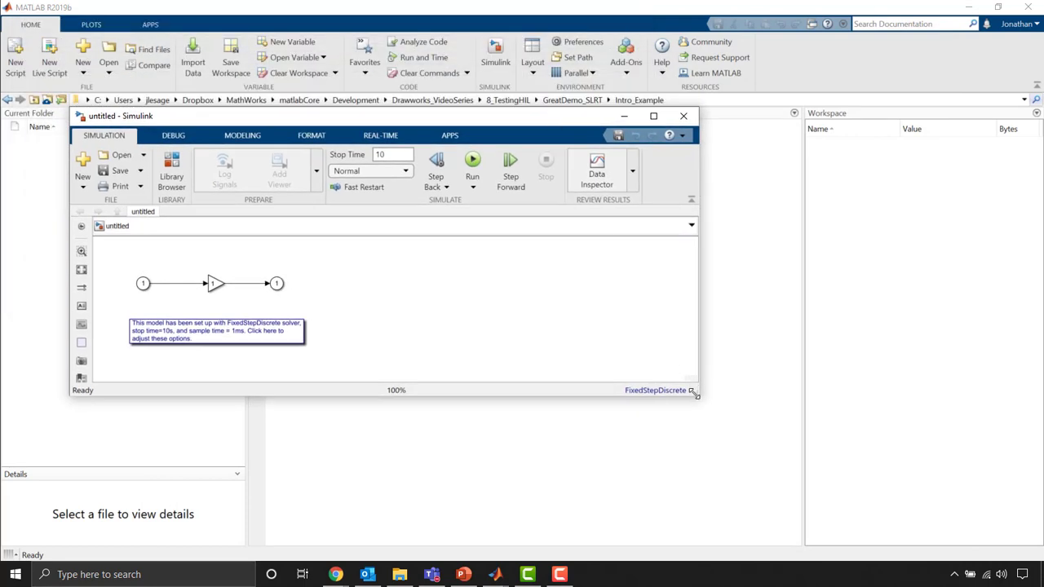
{"action": "left_click_drag", "start_coordinate": [693, 392], "coordinate": [554, 494]}
{"action": "key", "text": "space"}
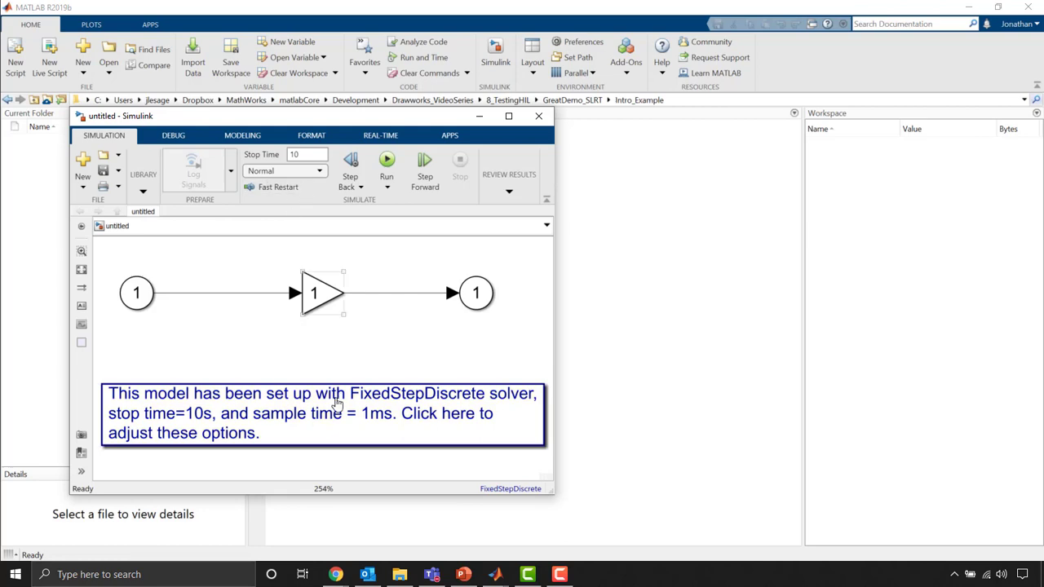
{"action": "left_click", "coordinate": [337, 402]}
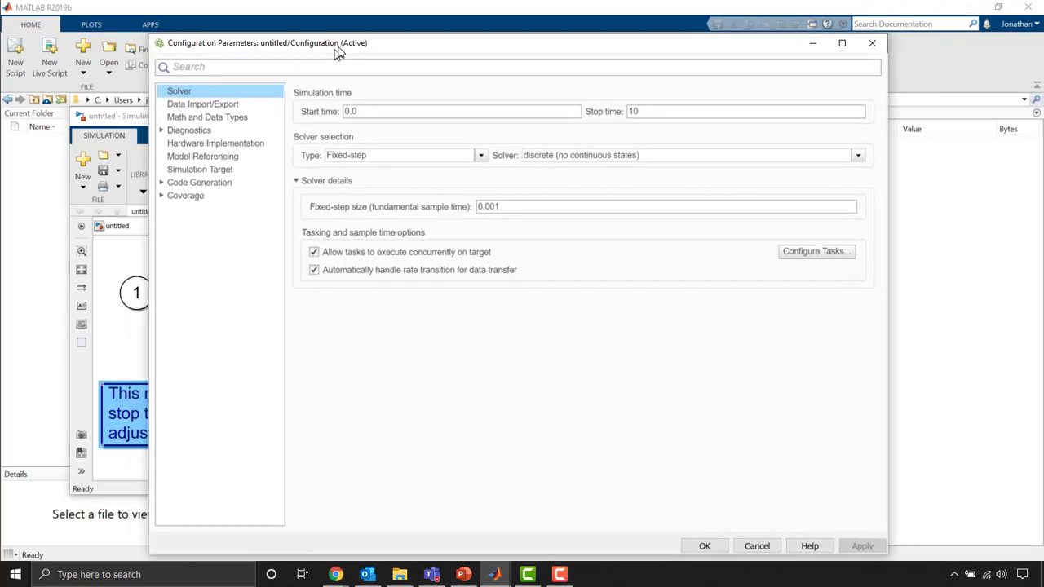
{"action": "left_click_drag", "start_coordinate": [510, 119], "coordinate": [335, 49]}
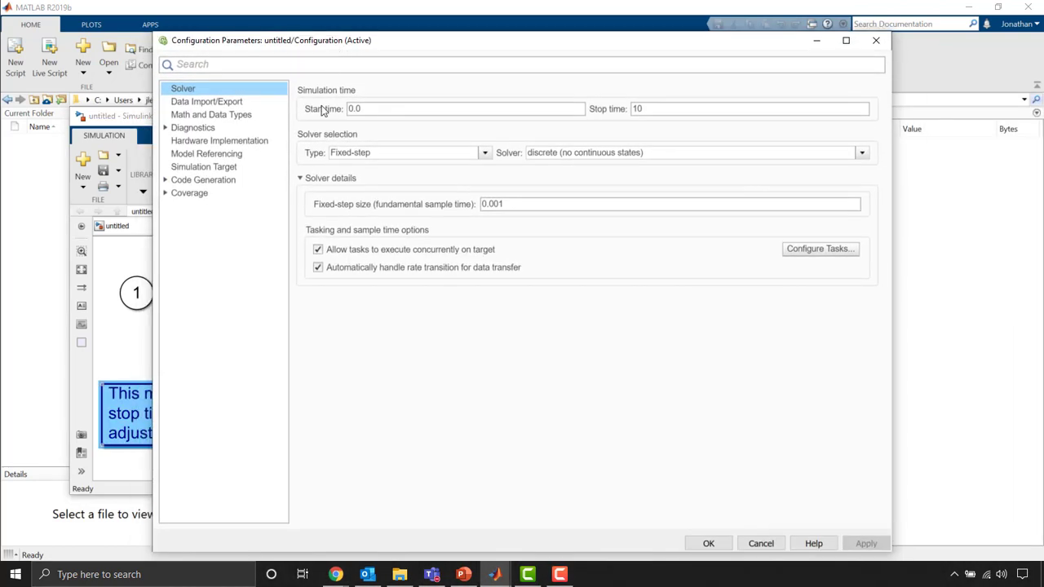
{"action": "left_click", "coordinate": [197, 185]}
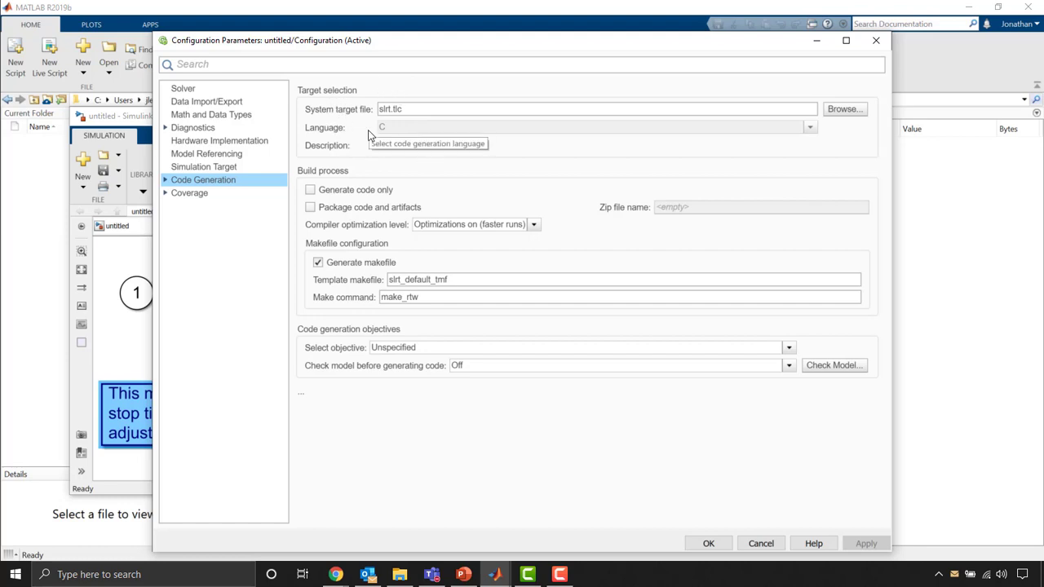
{"action": "left_click", "coordinate": [876, 40]}
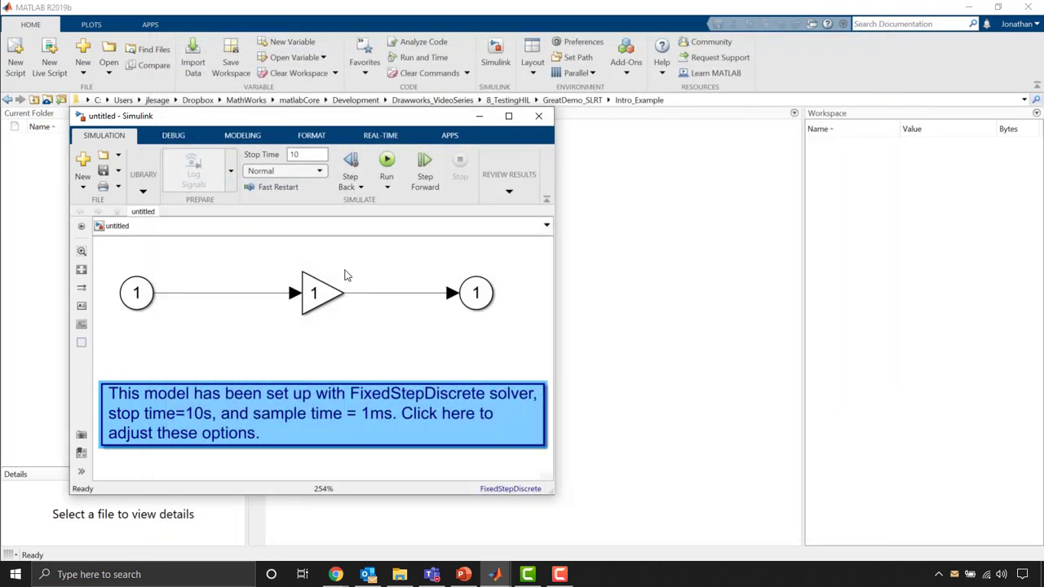
Step: Save the new model as simpleModel
{"action": "left_click", "coordinate": [378, 137]}
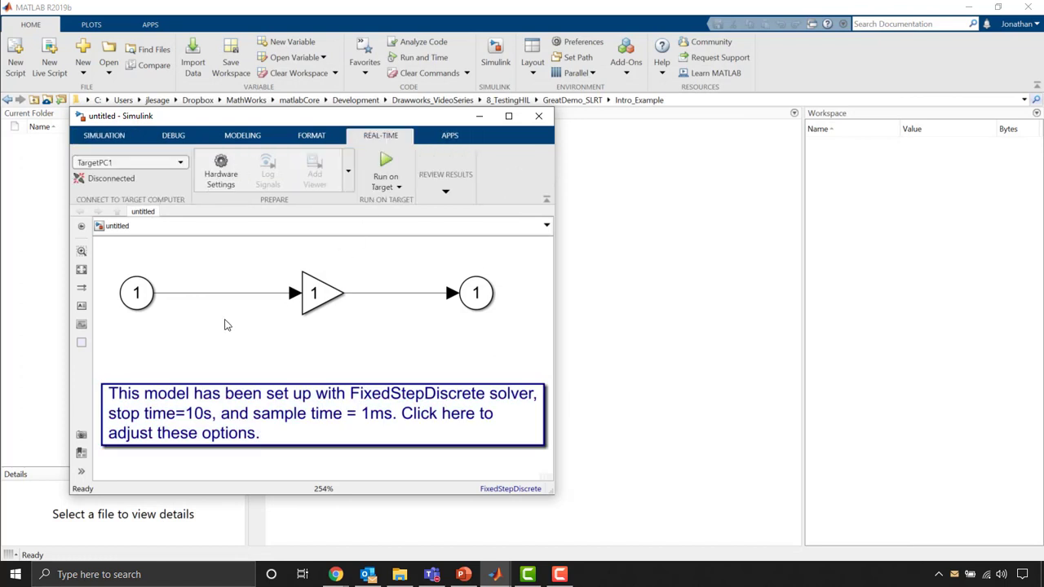
{"action": "left_click", "coordinate": [91, 137]}
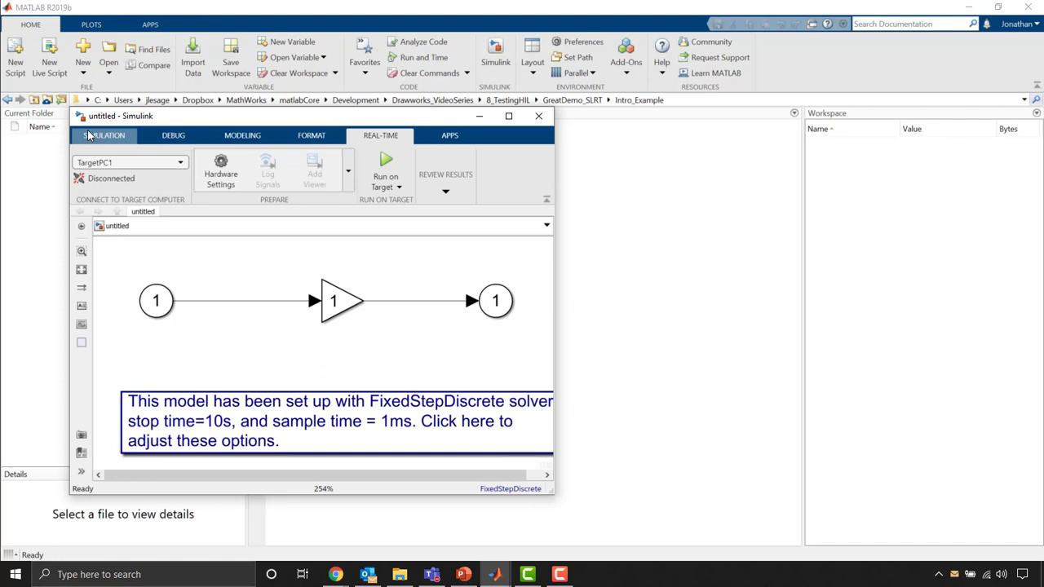
{"action": "left_click", "coordinate": [103, 171]}
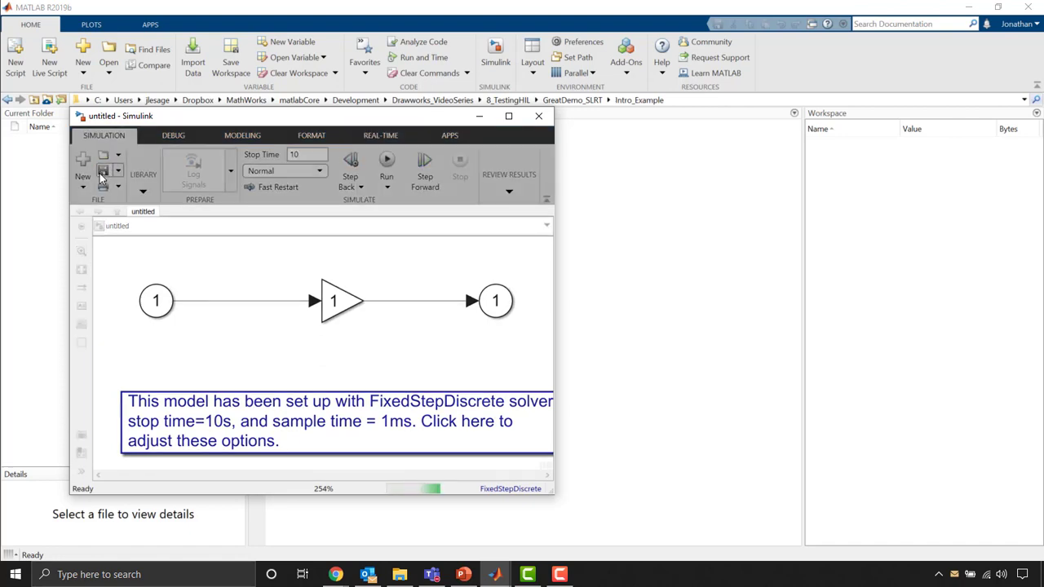
{"action": "type", "text": "sim"}
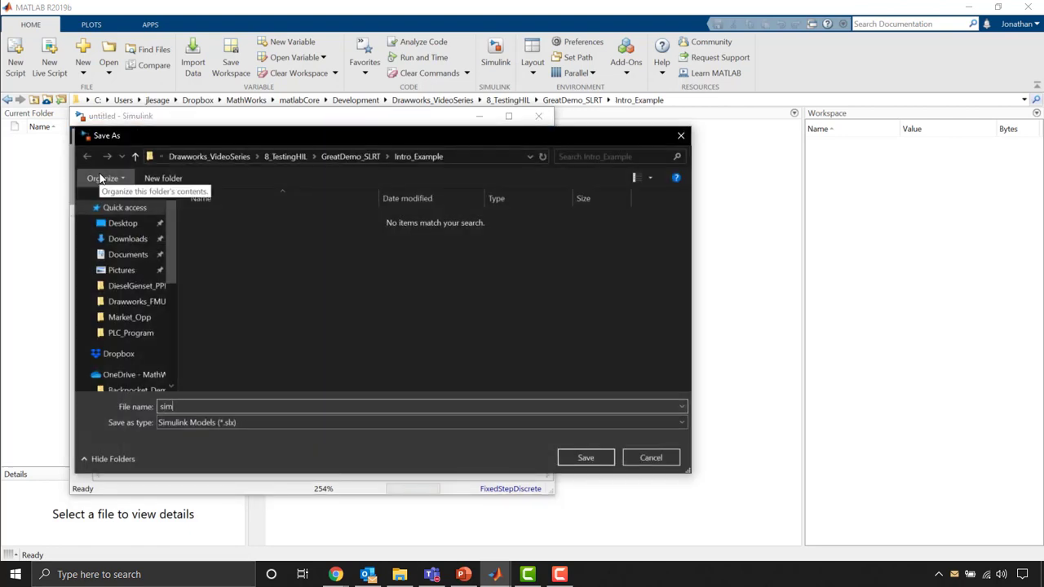
{"action": "type", "text": "pleModel"}
{"action": "key", "text": "Return"}
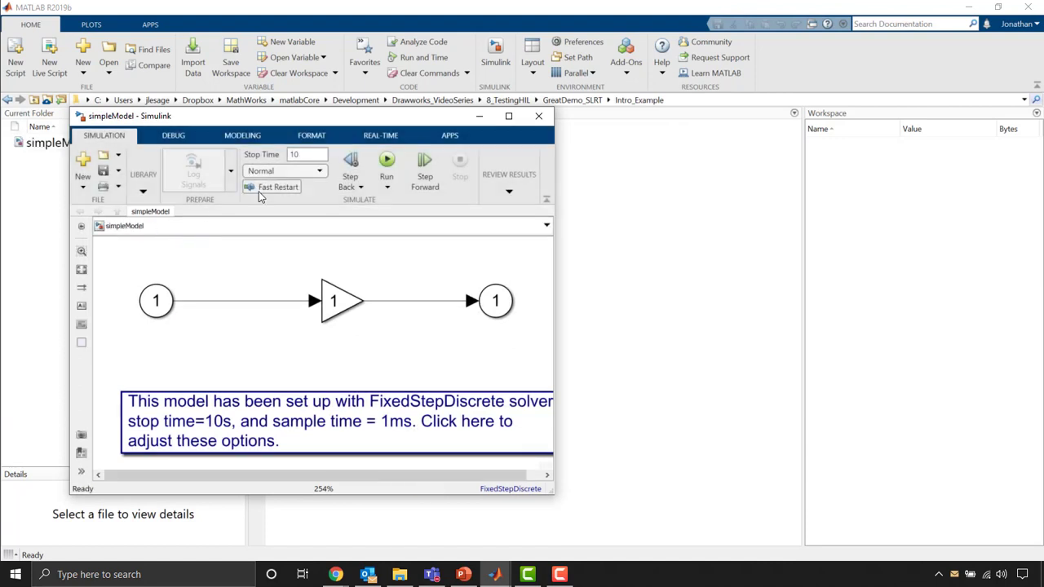
Step: Delete the Inport and insert a Pulse Generator connected to the gain's input line
{"action": "left_click_drag", "start_coordinate": [135, 269], "coordinate": [175, 334]}
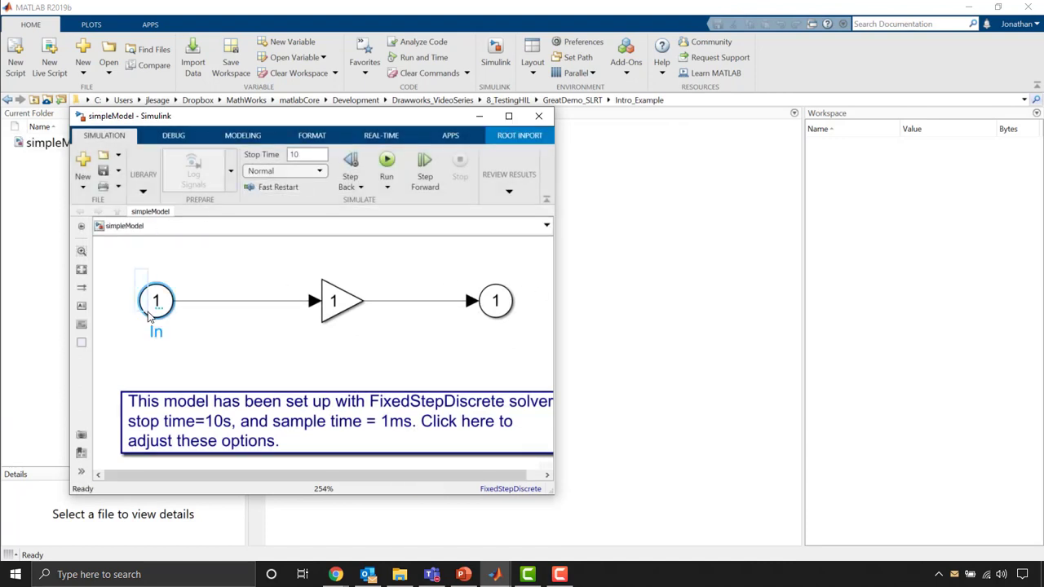
{"action": "key", "text": "Delete"}
{"action": "double_click", "coordinate": [139, 274]}
{"action": "type", "text": "pulse"}
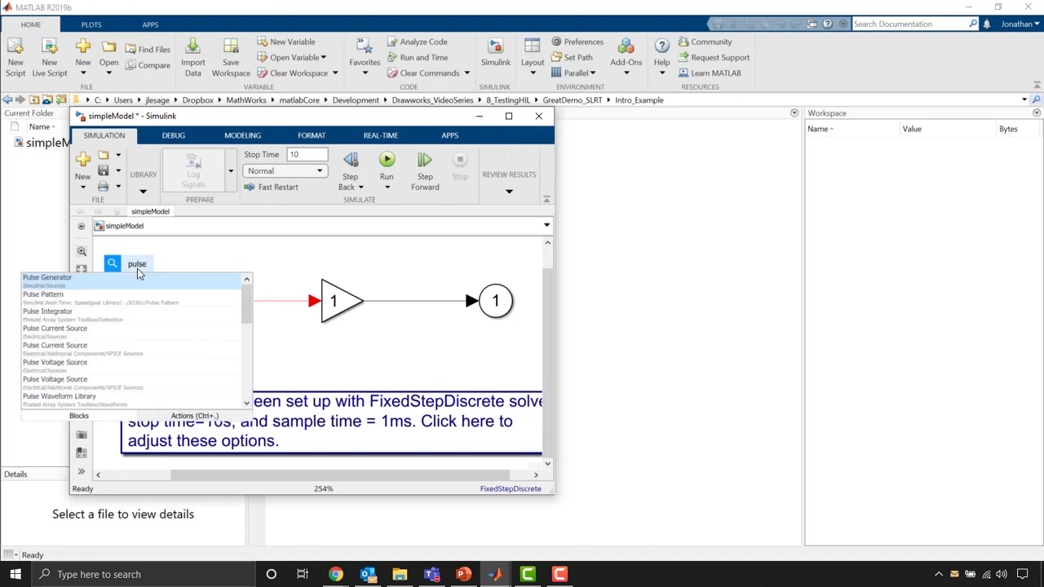
{"action": "key", "text": "Return"}
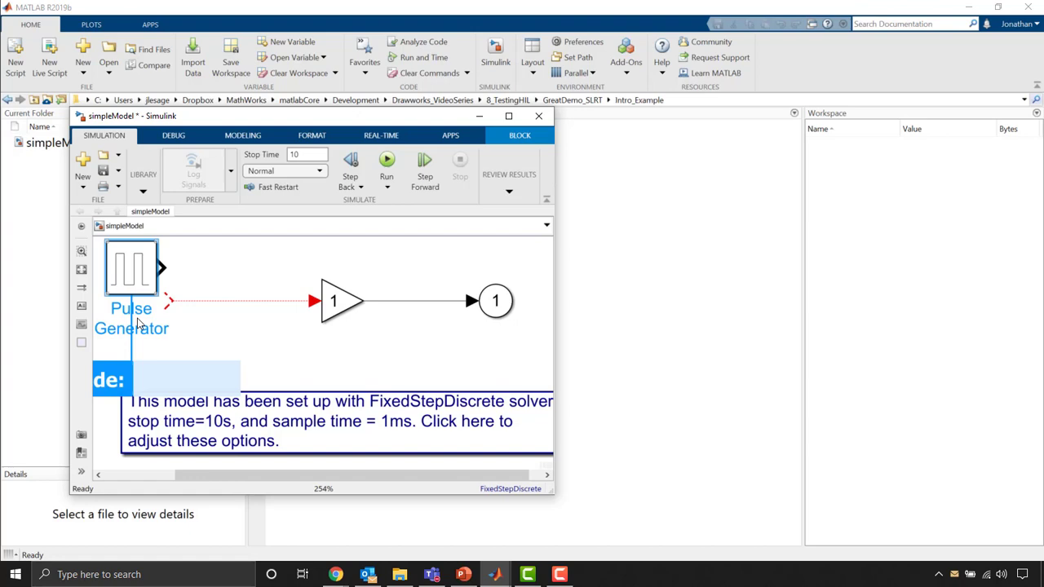
{"action": "left_click_drag", "start_coordinate": [124, 258], "coordinate": [127, 291]}
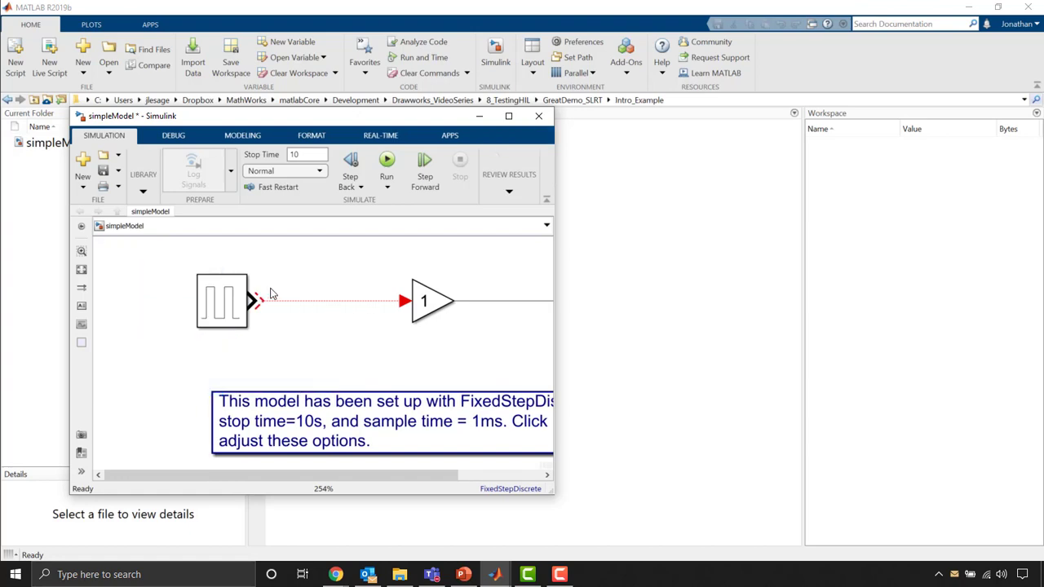
Step: Set the Pulse Generator's Period to 1 and Pulse Width to 50
{"action": "double_click", "coordinate": [232, 308]}
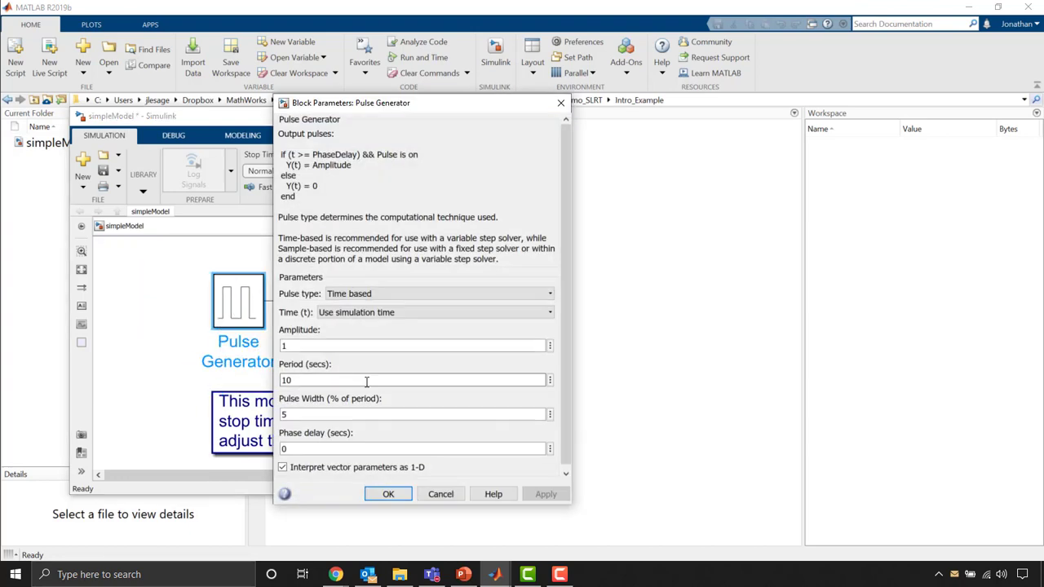
{"action": "double_click", "coordinate": [366, 382]}
{"action": "type", "text": "1"}
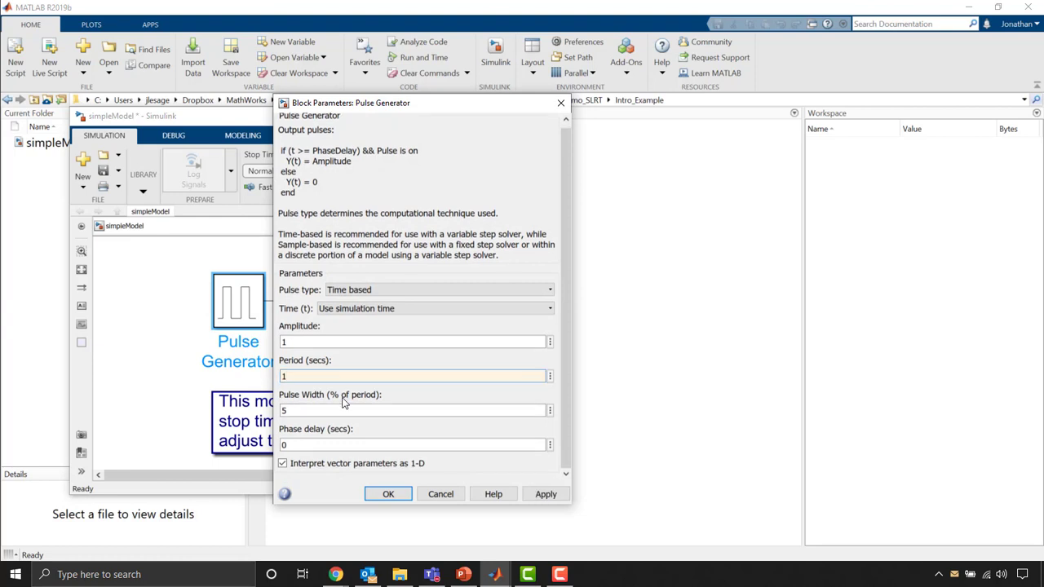
{"action": "double_click", "coordinate": [368, 405]}
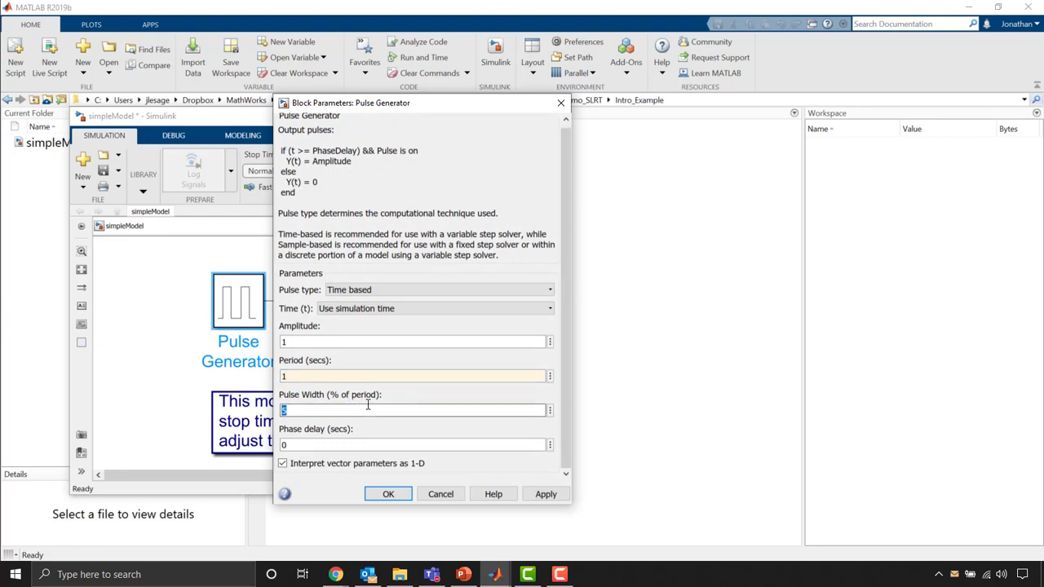
{"action": "type", "text": "50"}
{"action": "key", "text": "Return"}
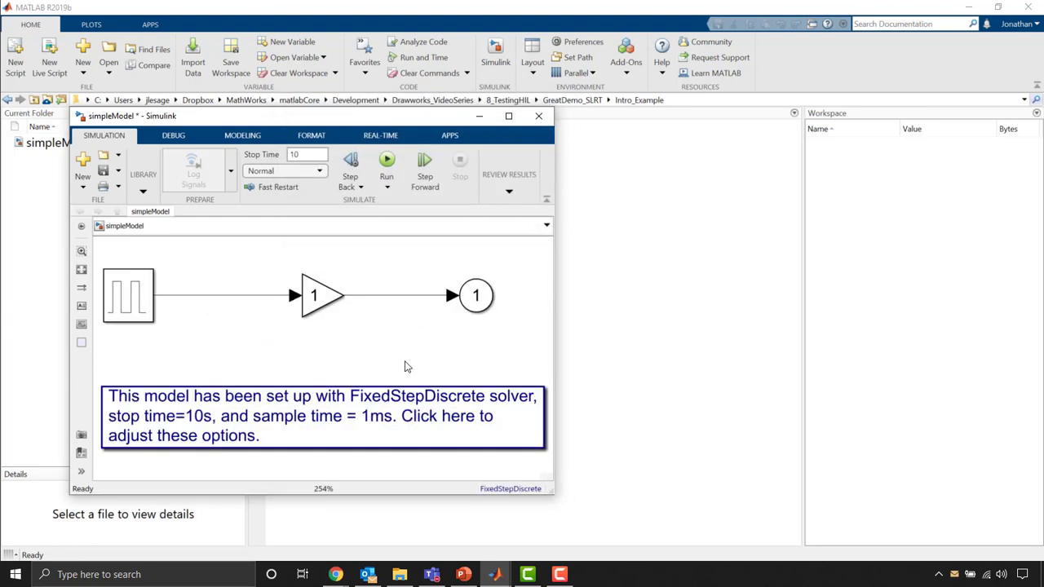
Step: Open the Simulation Data Inspector from the review results options
{"action": "left_click", "coordinate": [493, 190]}
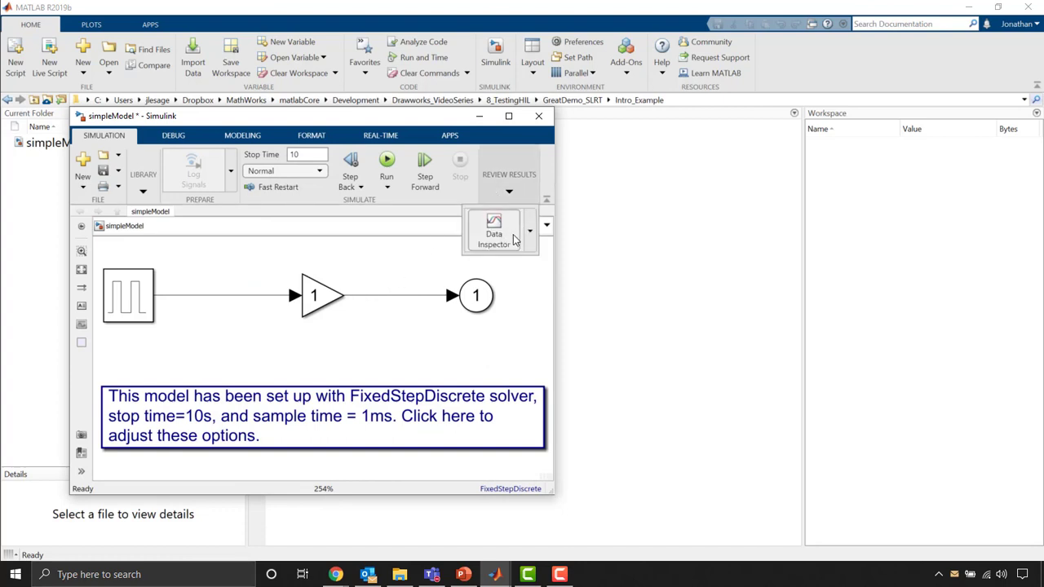
{"action": "left_click", "coordinate": [513, 238]}
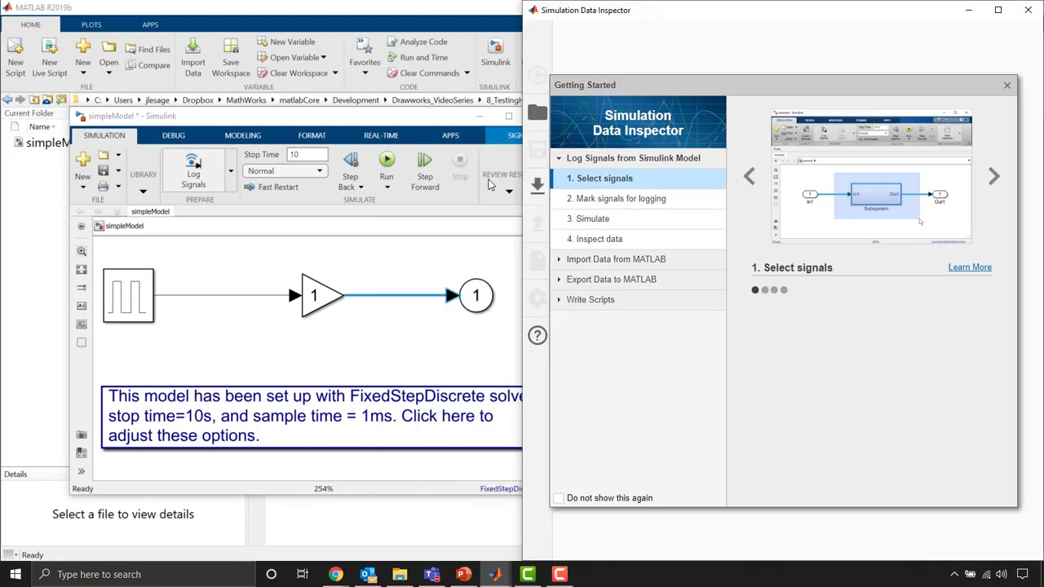
{"action": "left_click", "coordinate": [402, 282]}
Step: Name the gain's output signal PulseSig and turn on logging for it
{"action": "left_click_drag", "start_coordinate": [355, 269], "coordinate": [392, 314]}
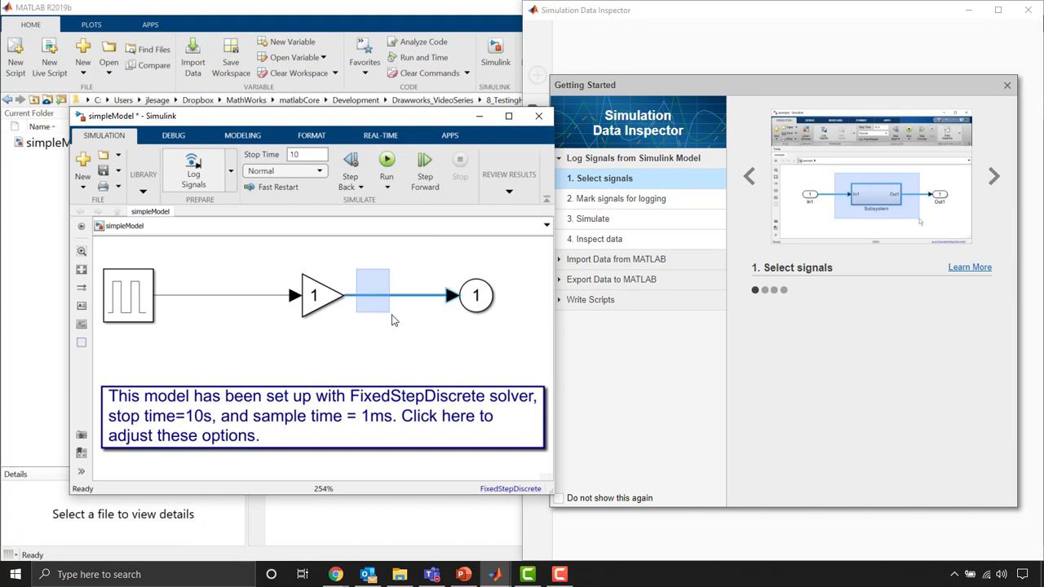
{"action": "left_click", "coordinate": [424, 286]}
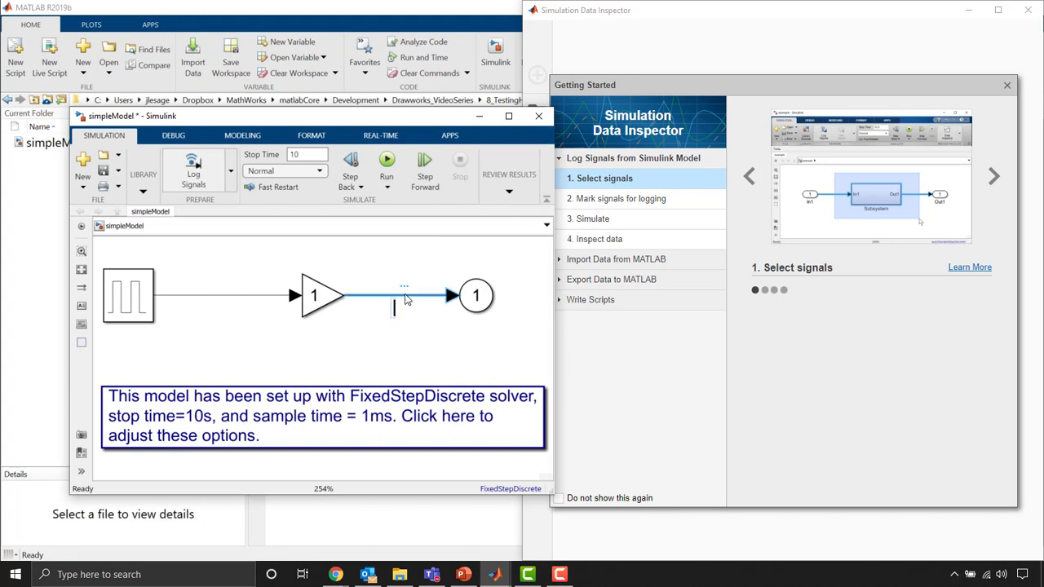
{"action": "type", "text": "PulseS"}
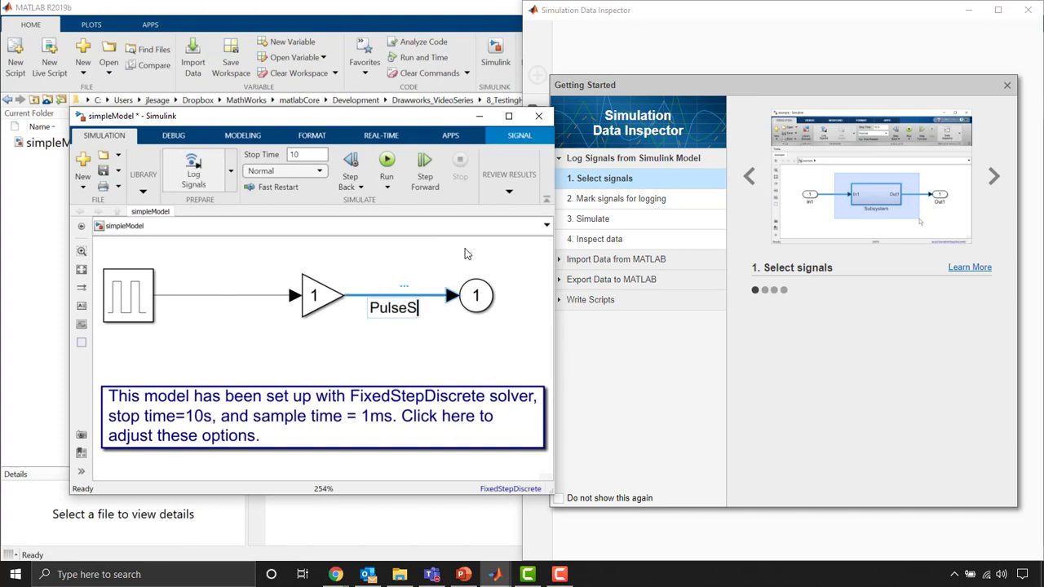
{"action": "type", "text": "ig"}
{"action": "left_click", "coordinate": [438, 242]}
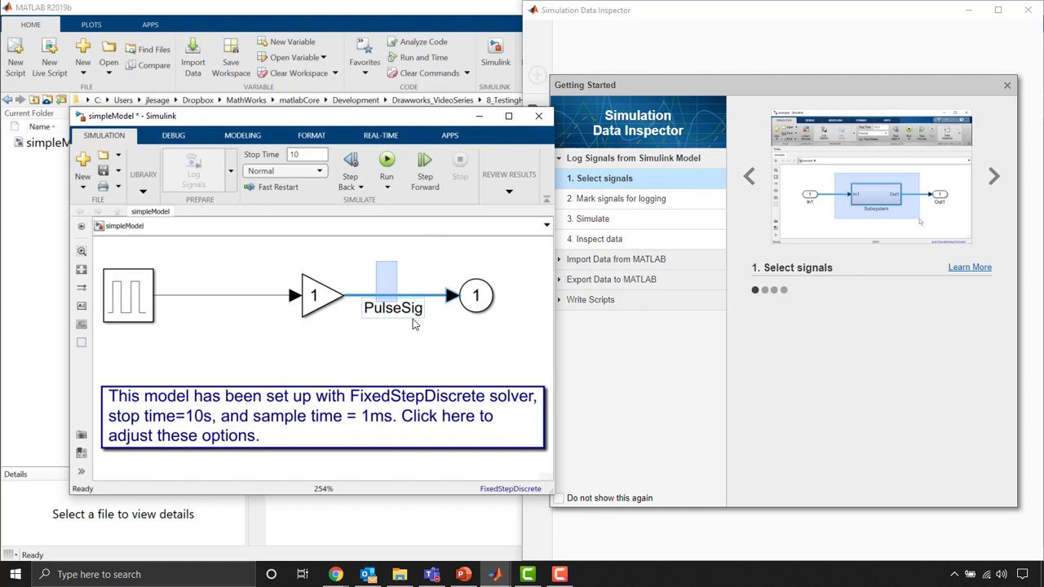
{"action": "left_click", "coordinate": [198, 185]}
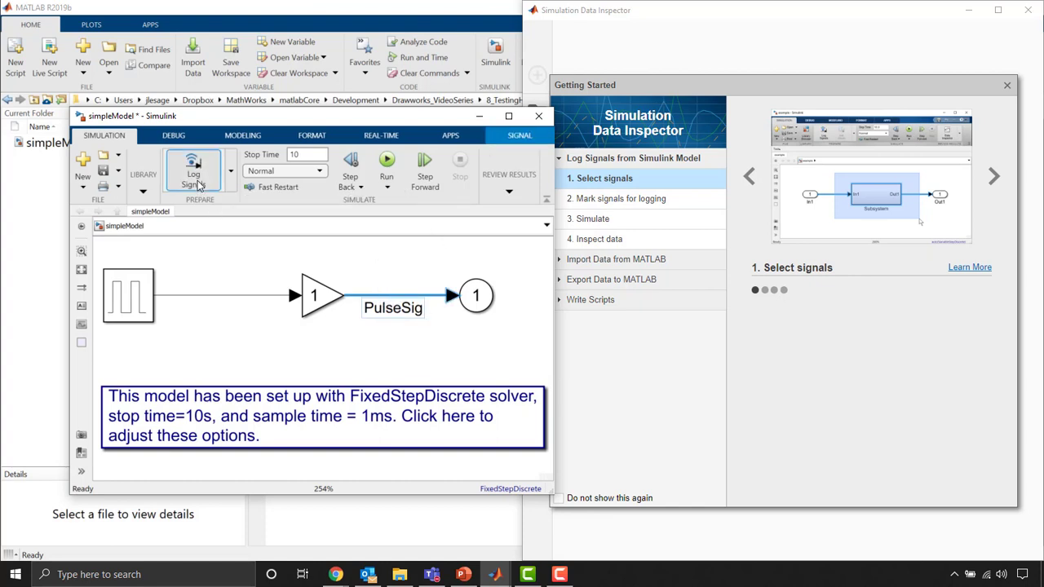
{"action": "left_click", "coordinate": [436, 279]}
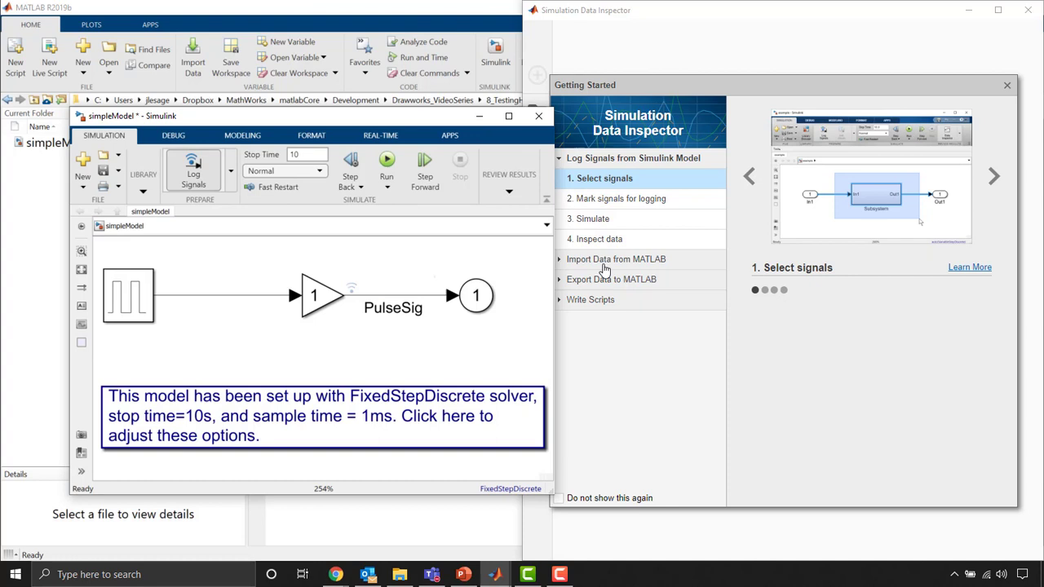
Step: Dismiss the Data Inspector's Getting Started guide and reposition the model window
{"action": "left_click", "coordinate": [735, 291]}
{"action": "left_click", "coordinate": [1008, 84]}
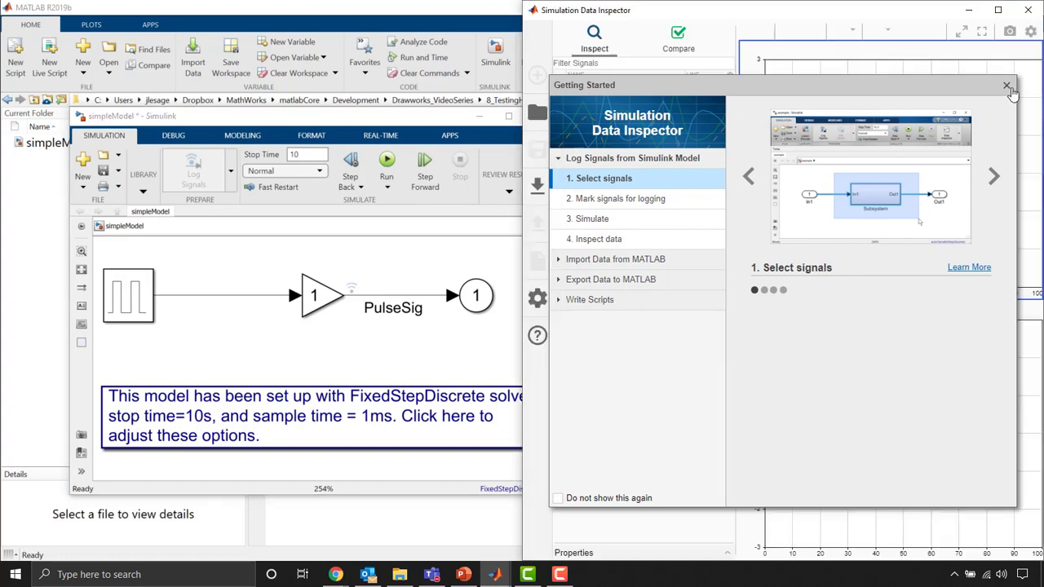
{"action": "left_click", "coordinate": [376, 285]}
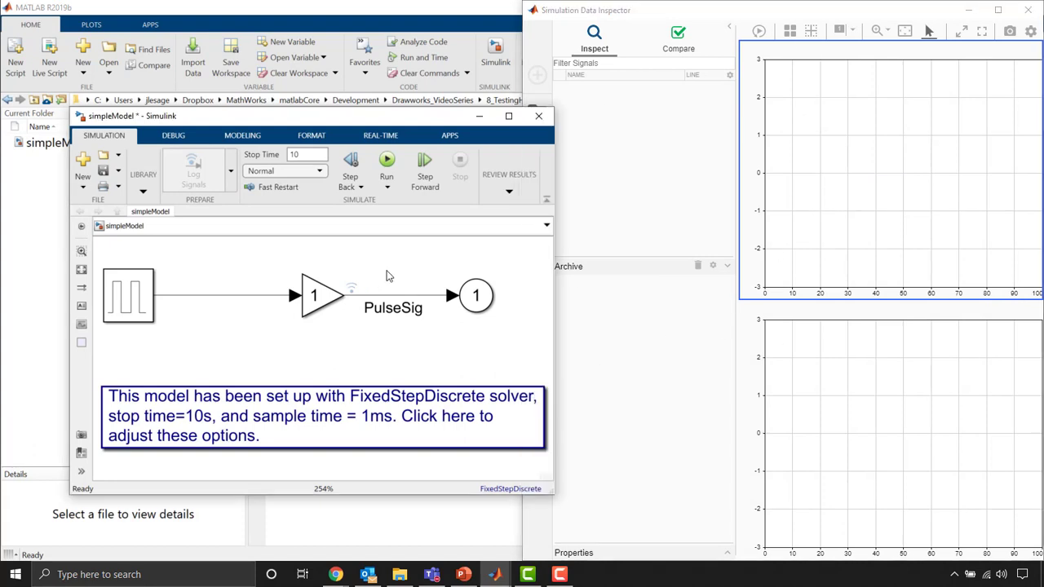
{"action": "left_click_drag", "start_coordinate": [443, 119], "coordinate": [400, 96]}
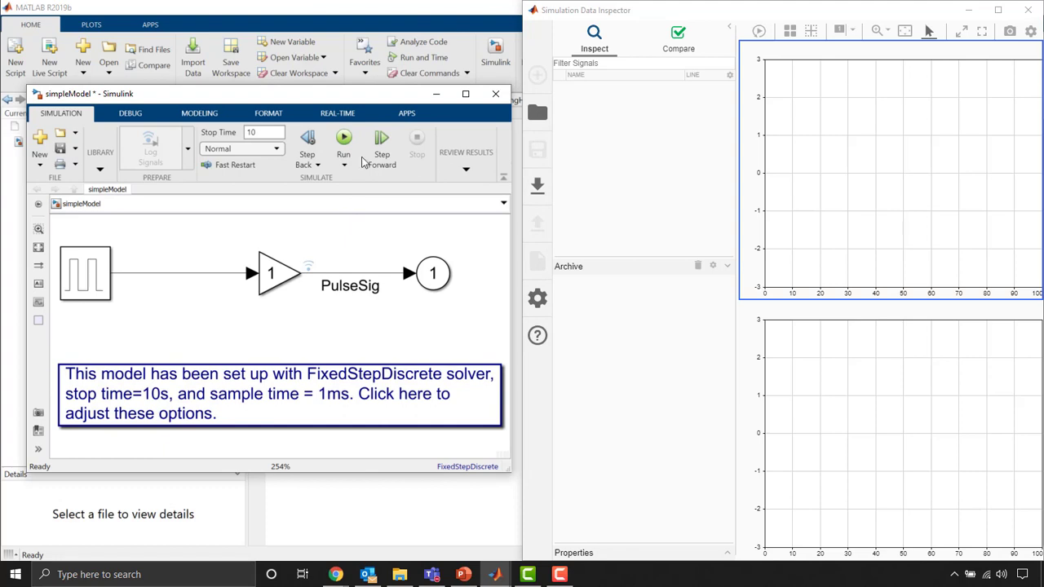
Step: Set the Run on Target stop time to 100, build the application, and view diagnostics
{"action": "left_click", "coordinate": [337, 113]}
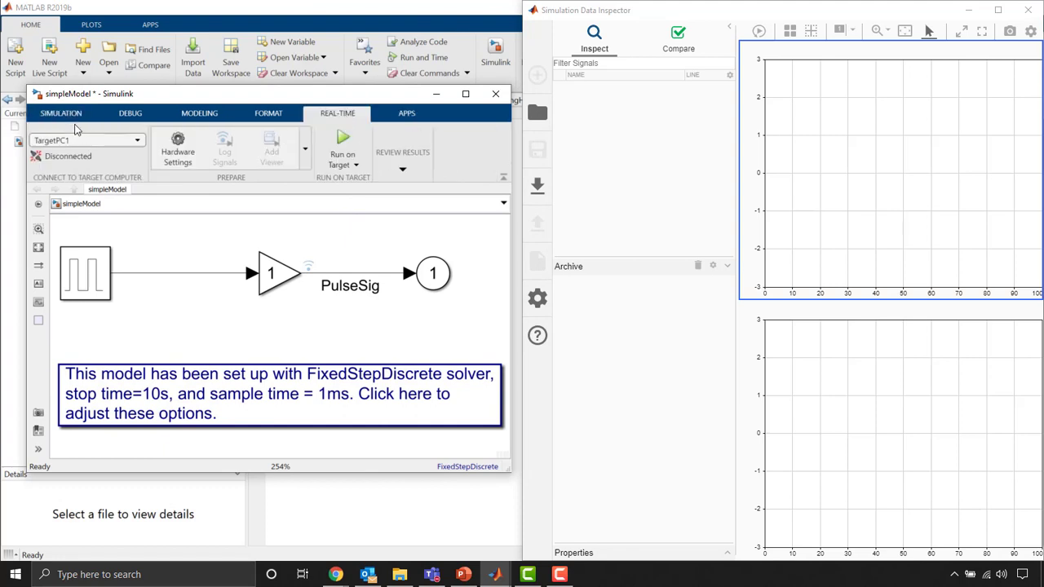
{"action": "left_click", "coordinate": [330, 166]}
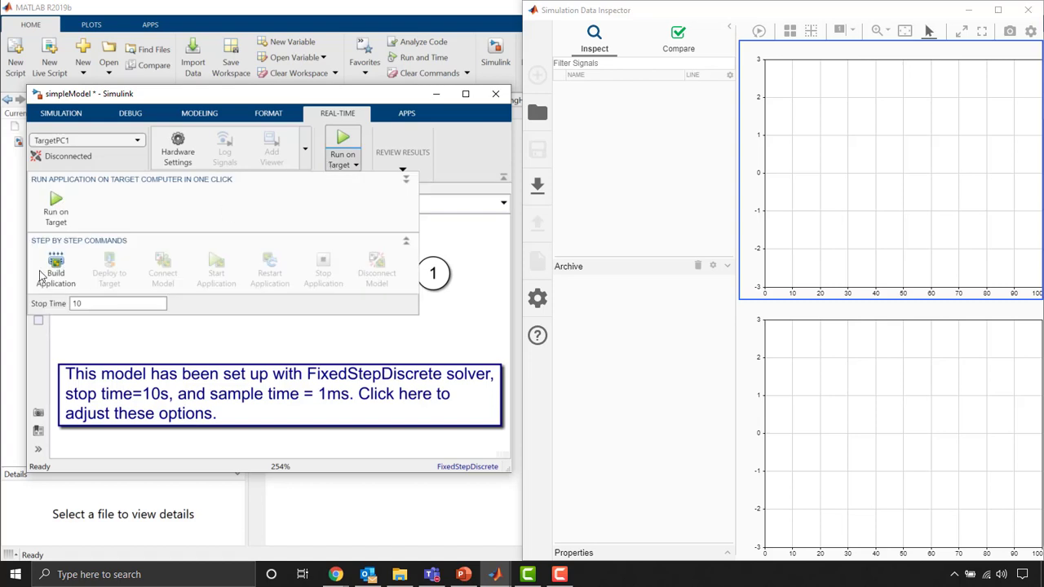
{"action": "left_click", "coordinate": [82, 302]}
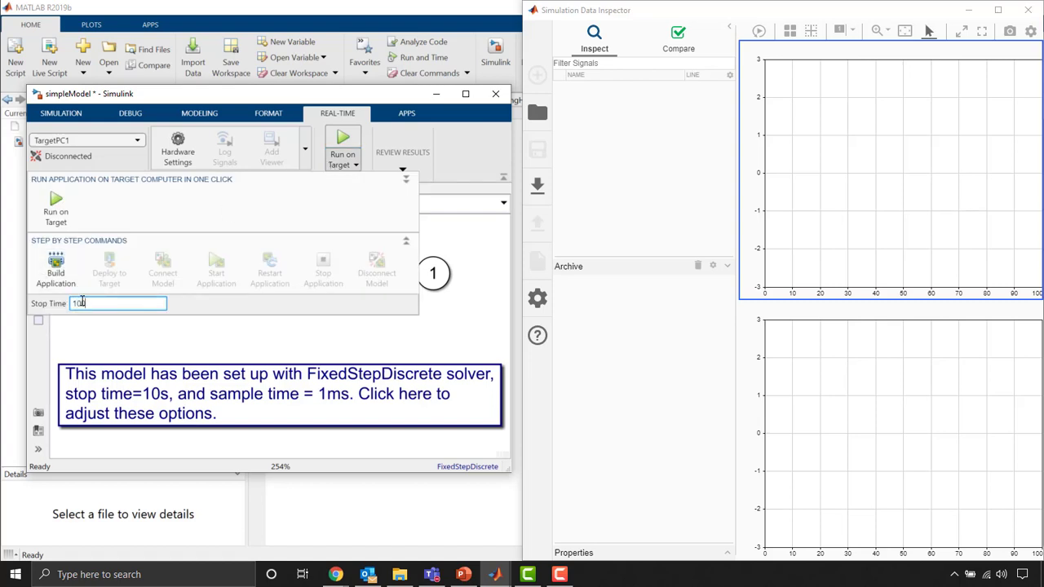
{"action": "type", "text": "0"}
{"action": "left_click", "coordinate": [140, 232]}
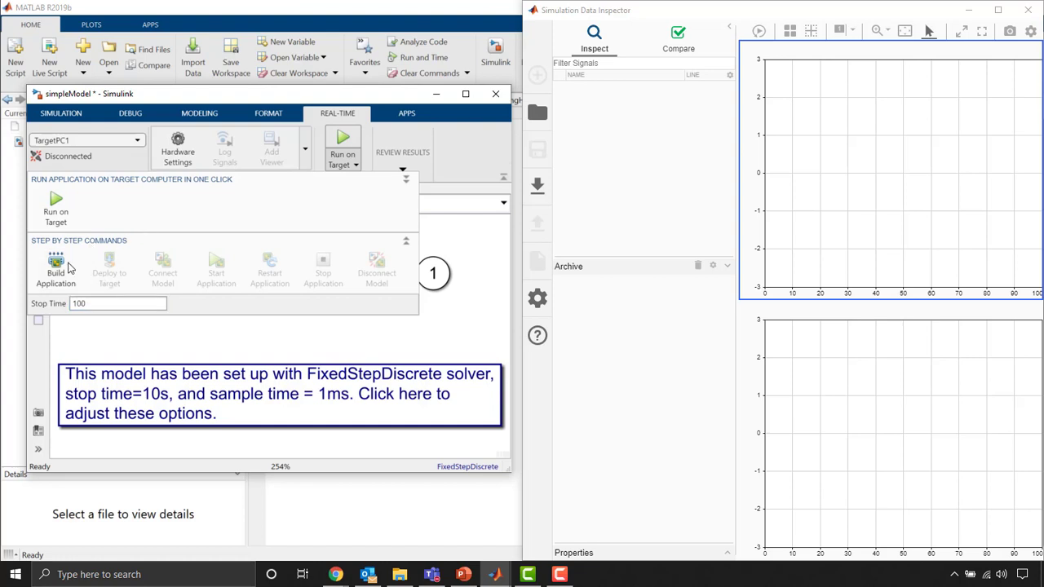
{"action": "left_click", "coordinate": [70, 268]}
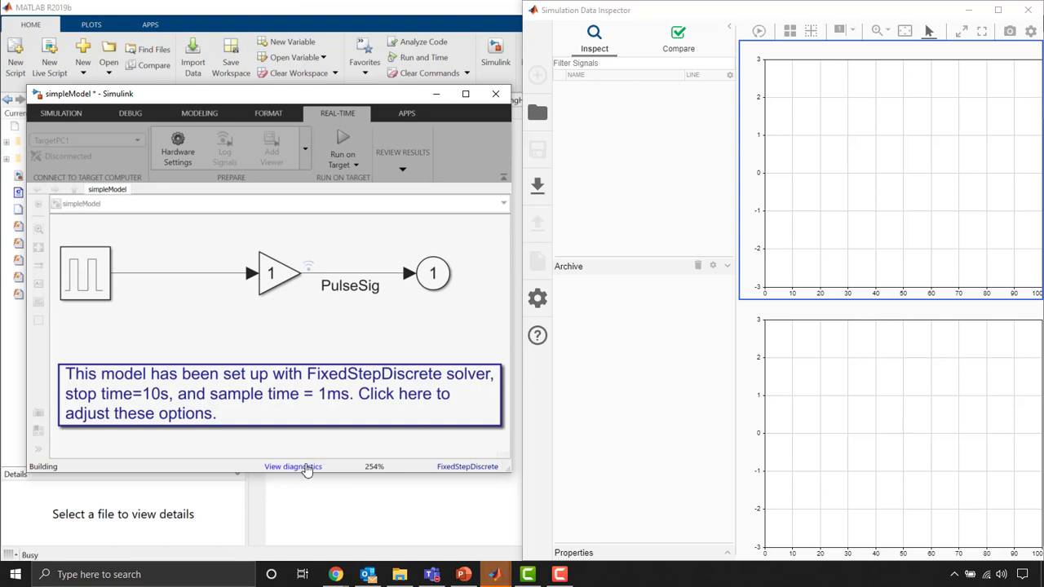
{"action": "left_click", "coordinate": [289, 472]}
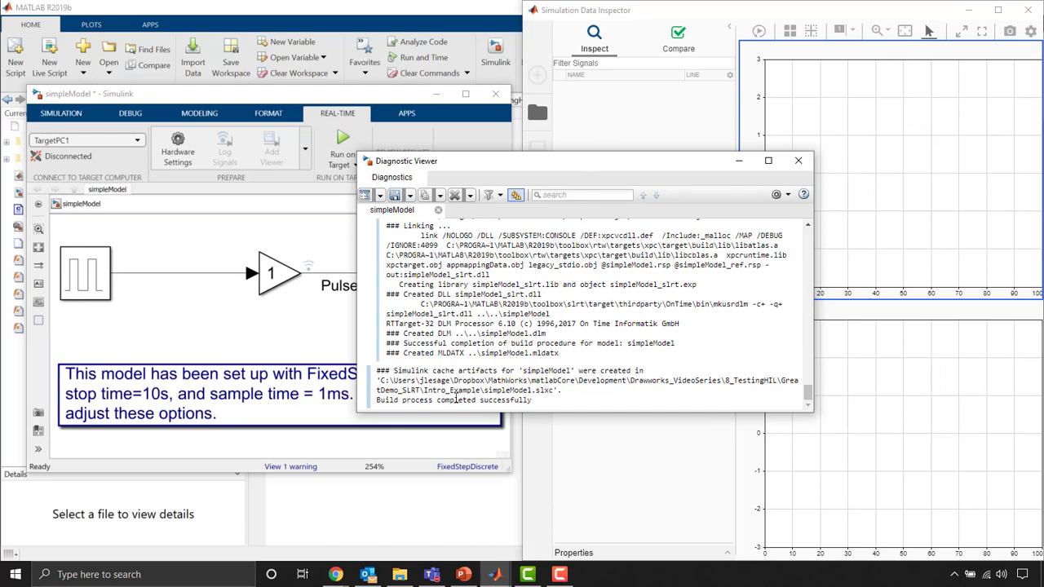
Step: Close the Diagnostic Viewer and run simpleModel on the target computer
{"action": "left_click", "coordinate": [798, 161]}
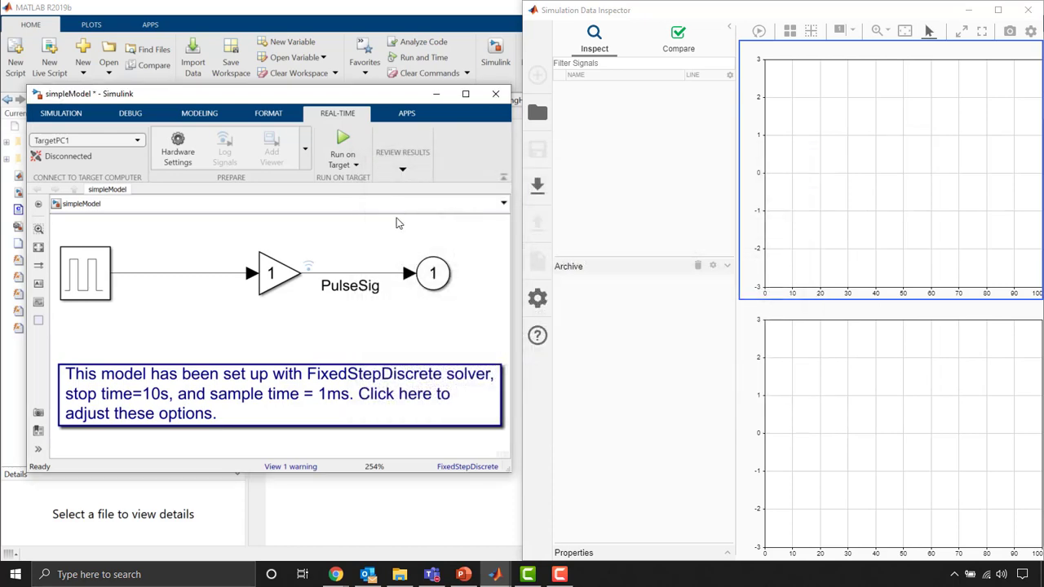
{"action": "left_click", "coordinate": [351, 164]}
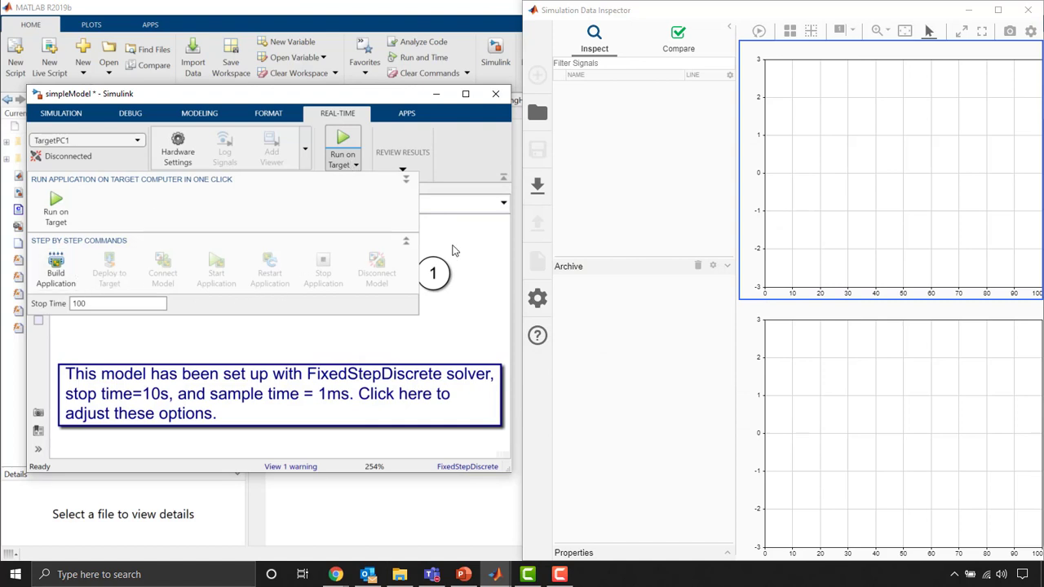
{"action": "left_click", "coordinate": [485, 234]}
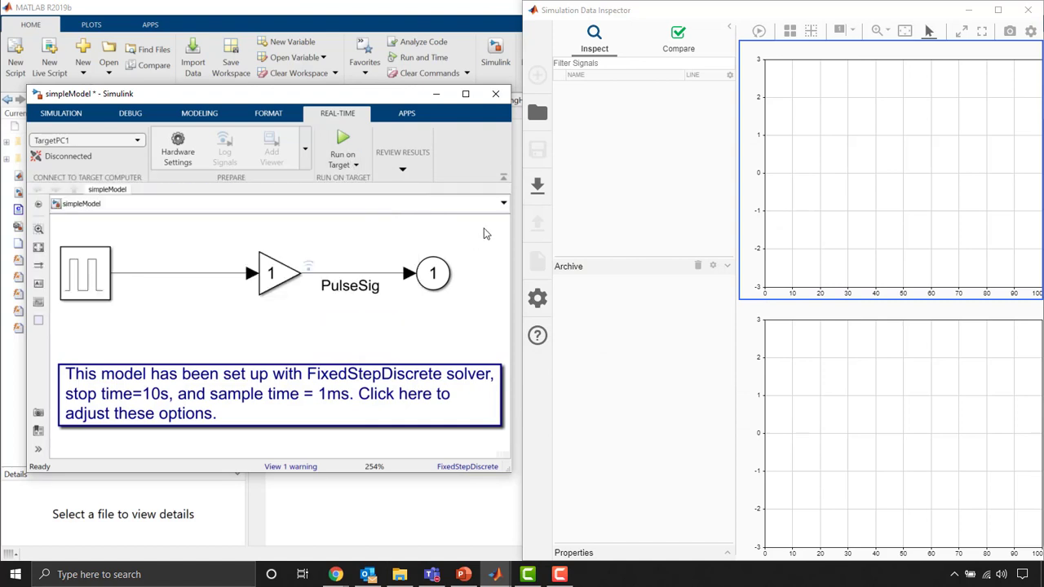
{"action": "left_click", "coordinate": [331, 142]}
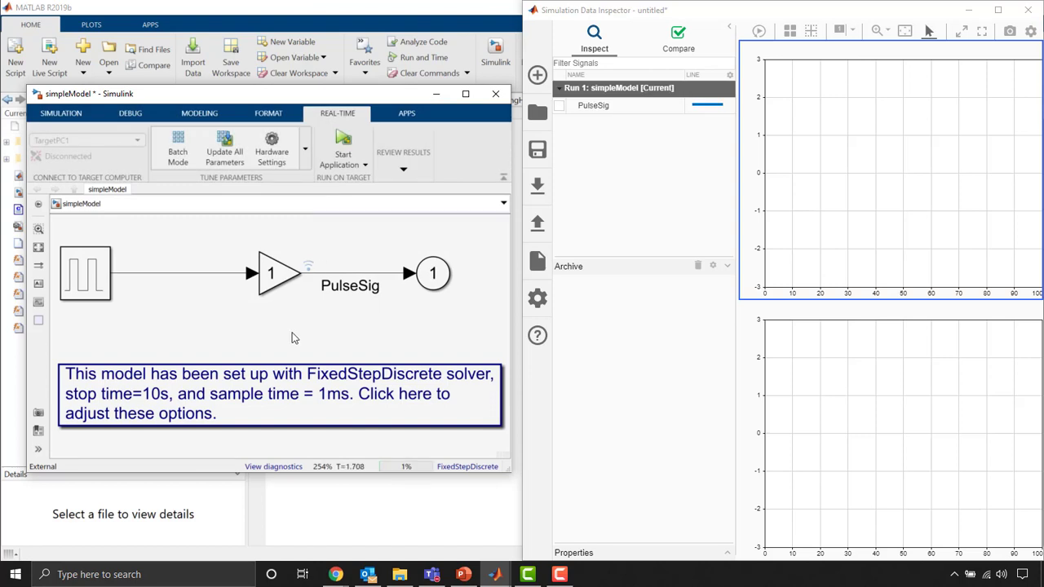
Step: Tick PulseSig under Run 1: simpleModel to plot it live
{"action": "left_click", "coordinate": [558, 106]}
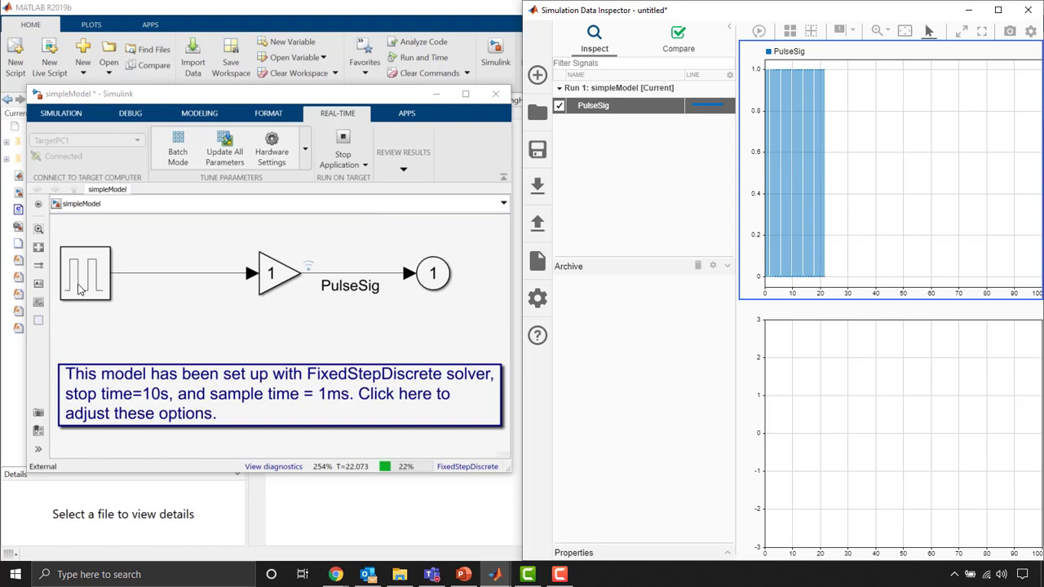
Step: Raise the Gain to 2, rescale the plot, then reset the gain to 1
{"action": "double_click", "coordinate": [265, 274]}
{"action": "type", "text": "2"}
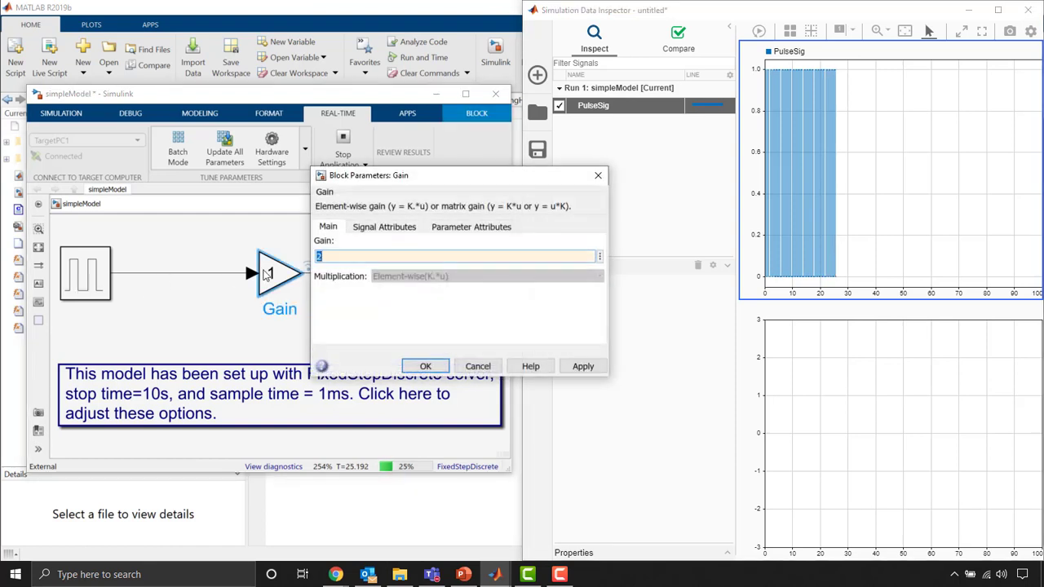
{"action": "key", "text": "Return"}
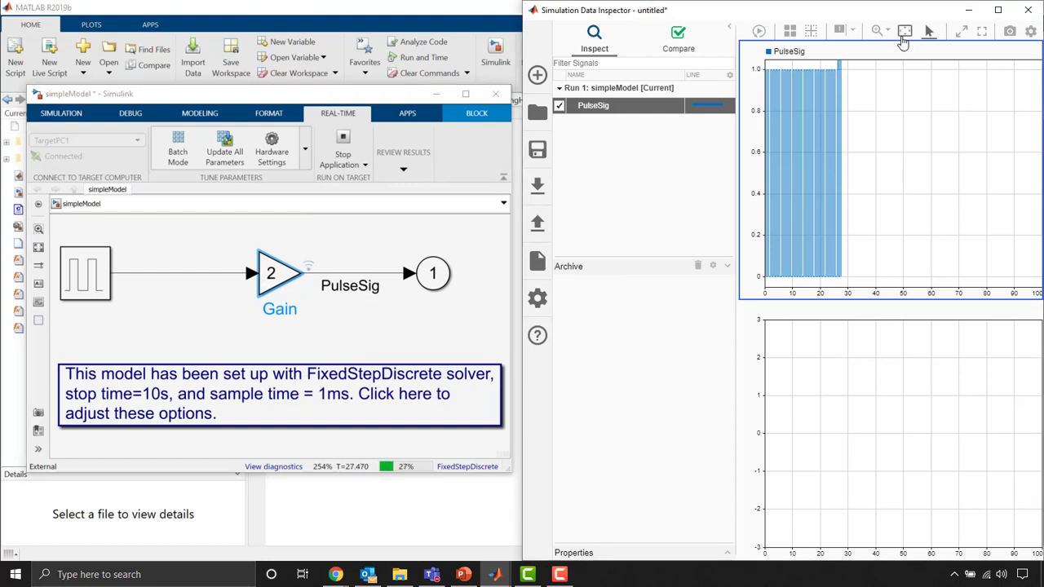
{"action": "left_click", "coordinate": [816, 228]}
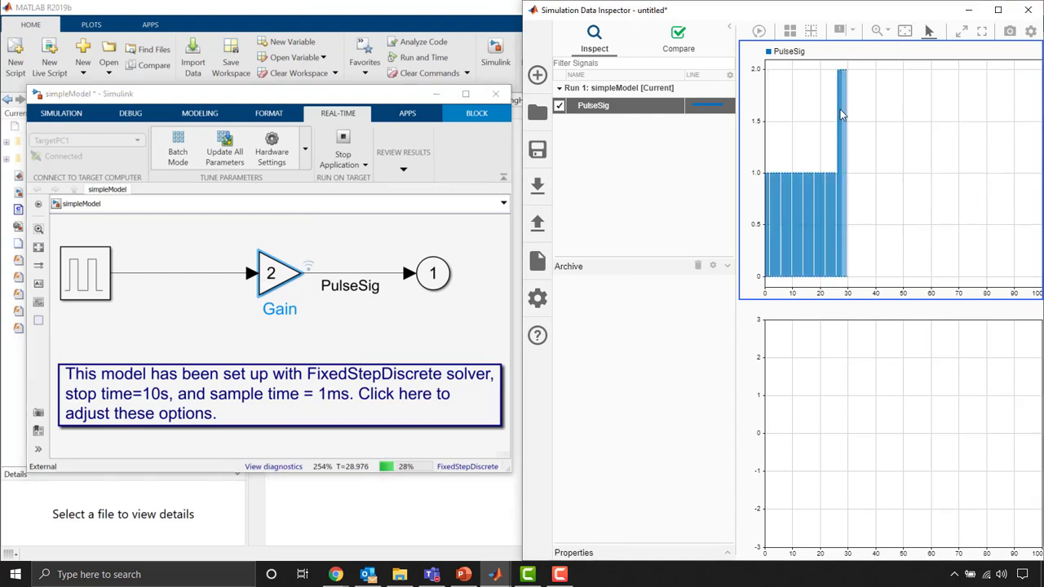
{"action": "left_click", "coordinate": [280, 278]}
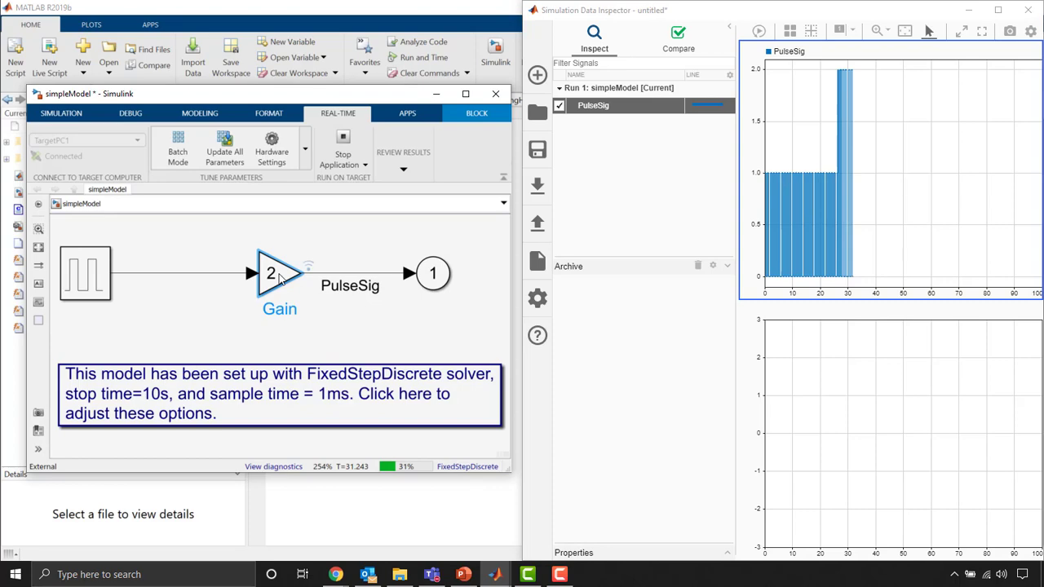
{"action": "double_click", "coordinate": [280, 279]}
{"action": "type", "text": "1"}
{"action": "key", "text": "Return"}
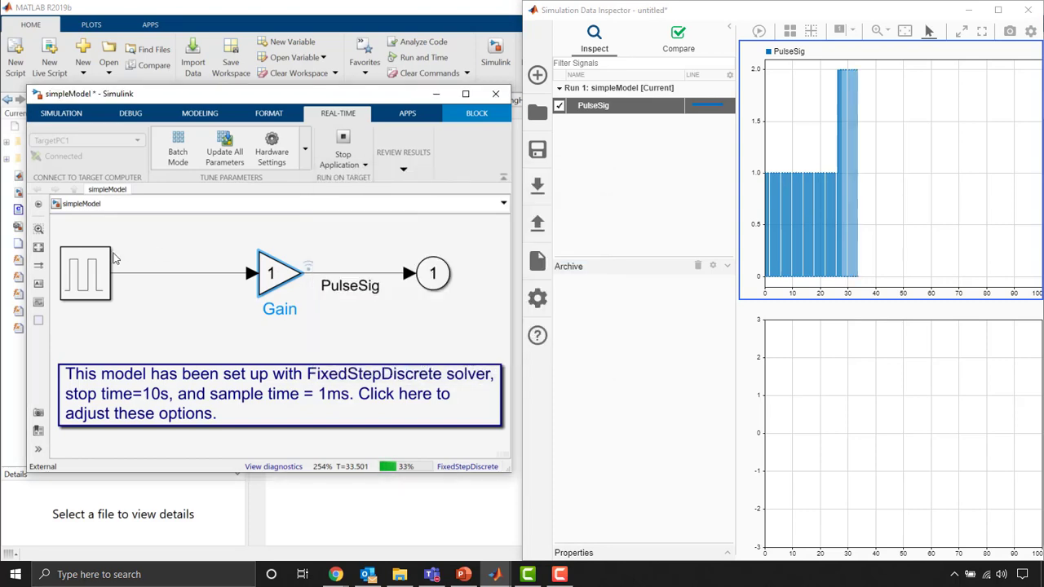
Step: Change the Pulse Generator's Pulse Width to 20
{"action": "left_click", "coordinate": [74, 262]}
{"action": "double_click", "coordinate": [73, 261]}
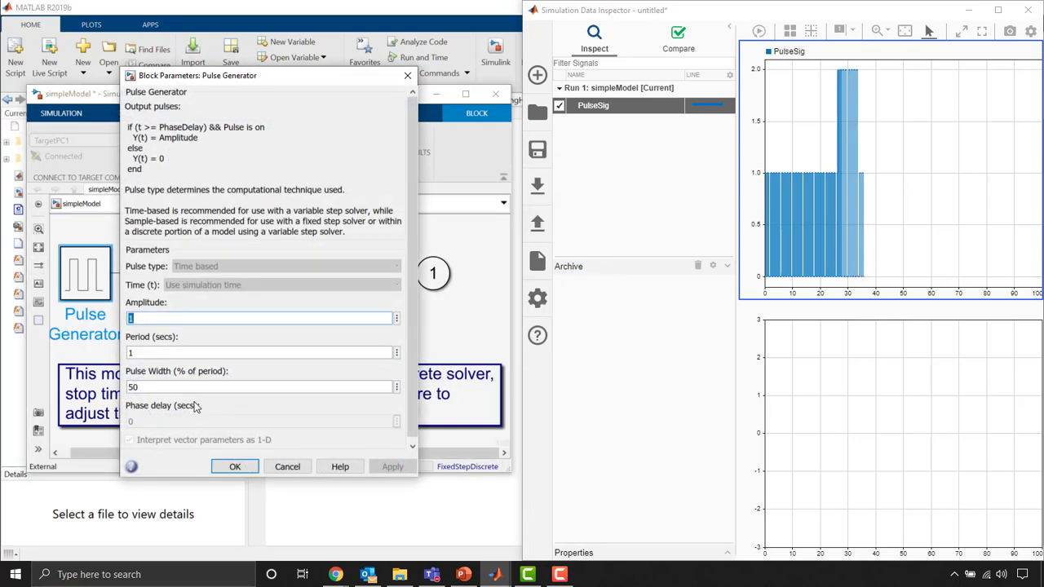
{"action": "double_click", "coordinate": [202, 391]}
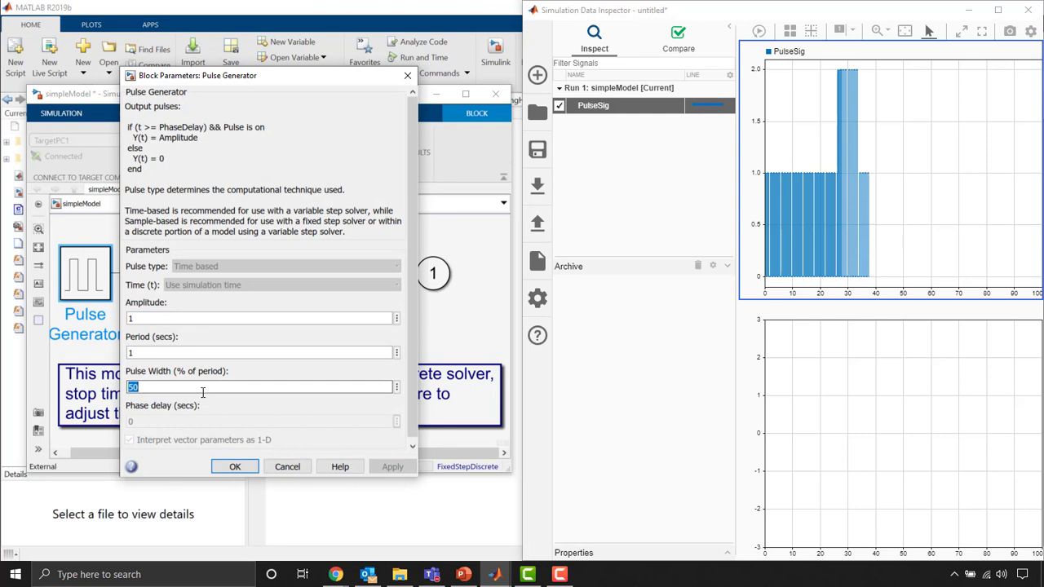
{"action": "type", "text": "20"}
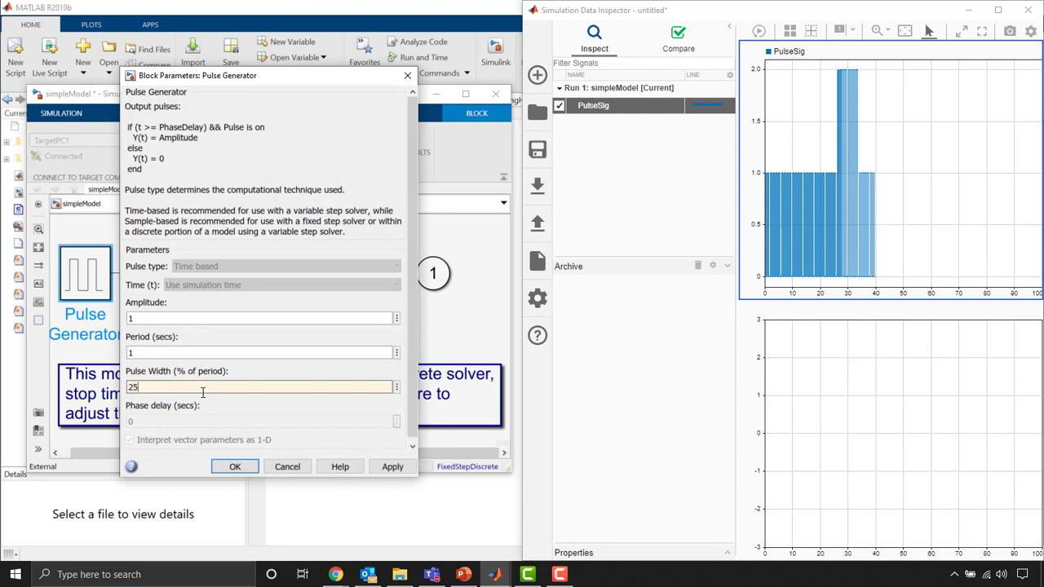
{"action": "key", "text": "Return"}
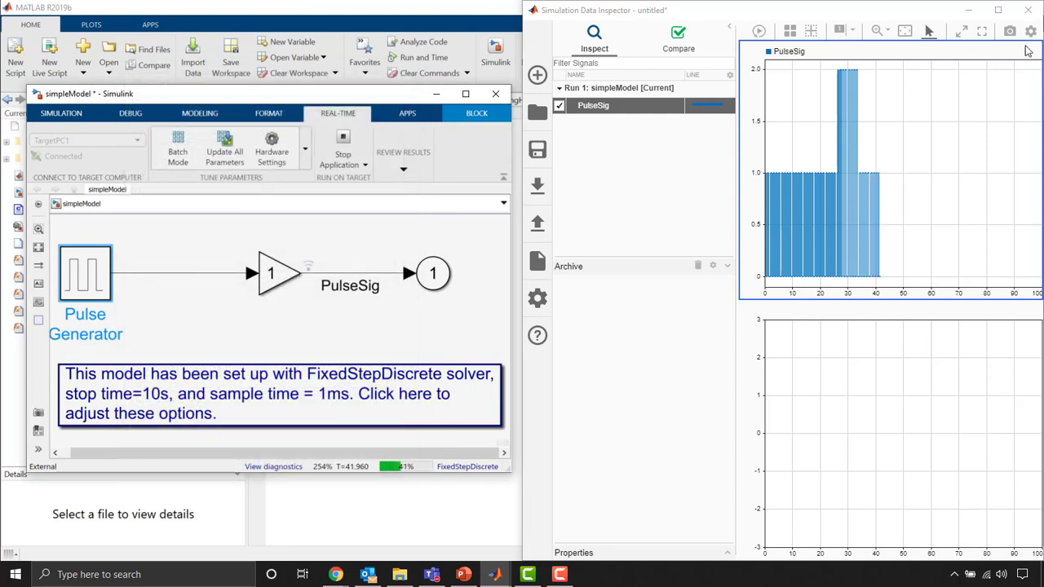
Step: Zoom the PulseSig plot to compare earlier pulses with the recent narrower ones
{"action": "left_click", "coordinate": [878, 32]}
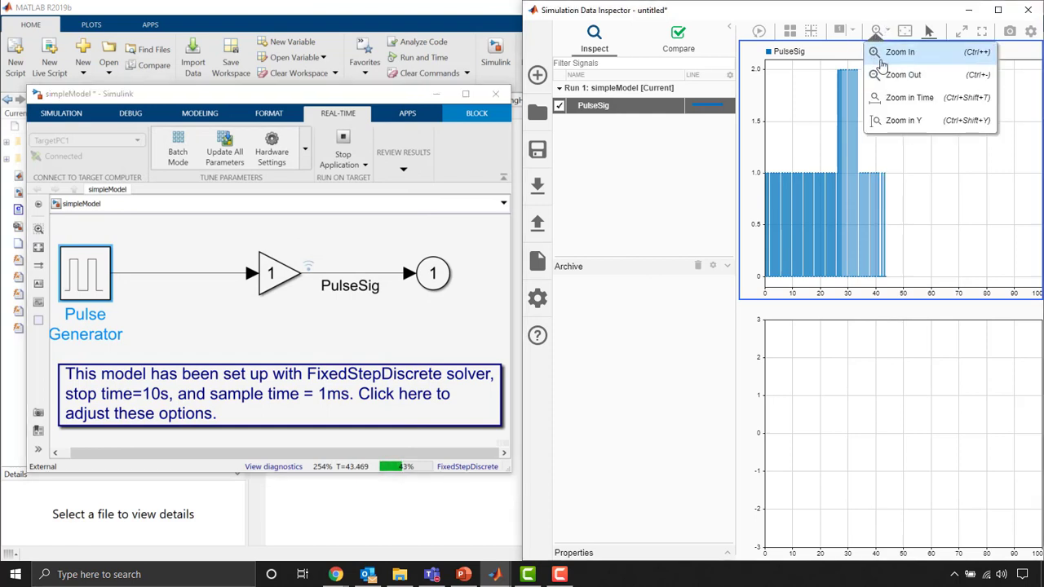
{"action": "left_click", "coordinate": [897, 52]}
{"action": "left_click_drag", "start_coordinate": [878, 172], "coordinate": [894, 277]}
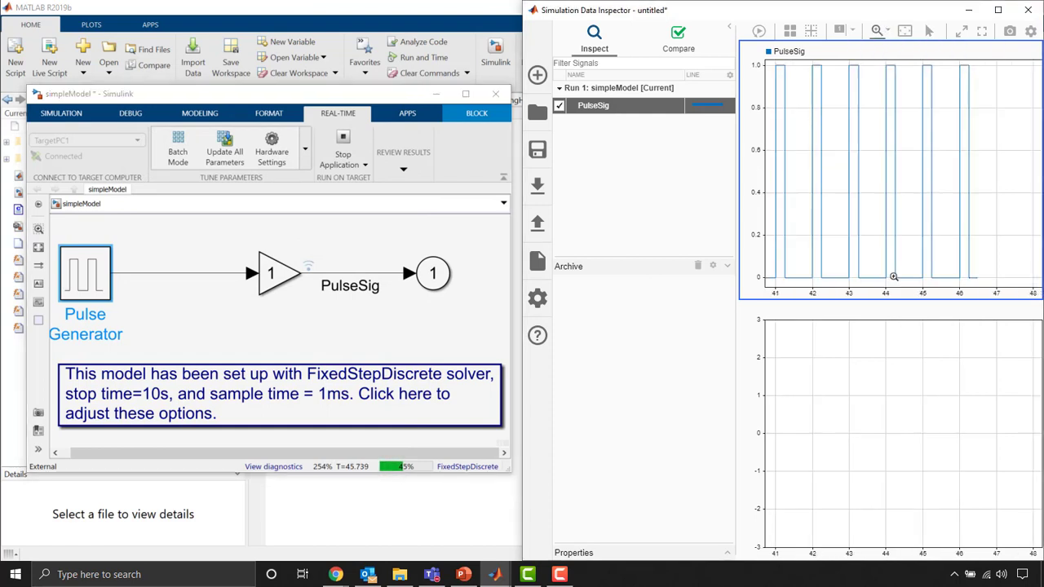
{"action": "left_click", "coordinate": [905, 33]}
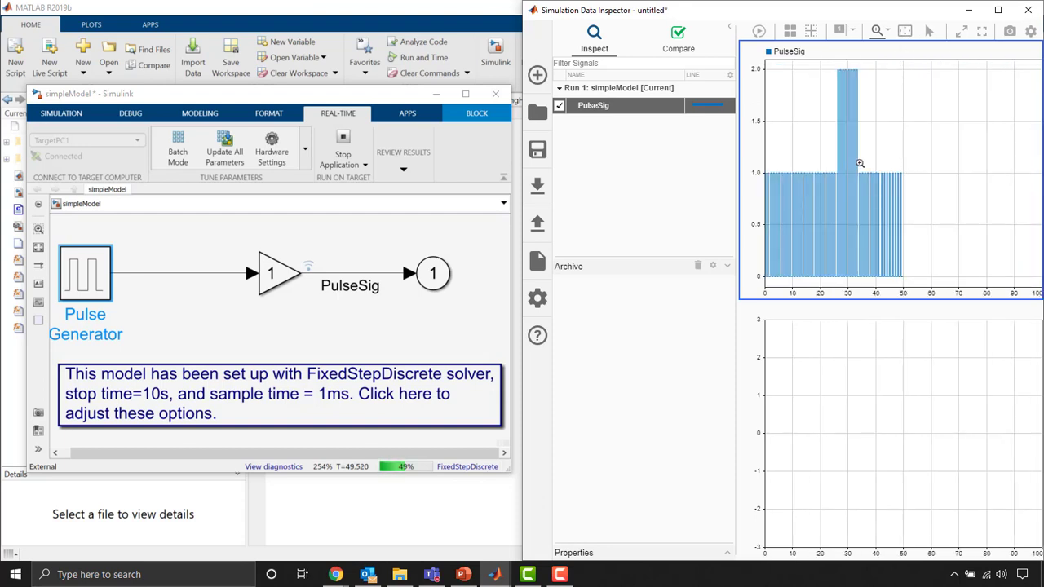
{"action": "left_click_drag", "start_coordinate": [865, 168], "coordinate": [930, 290]}
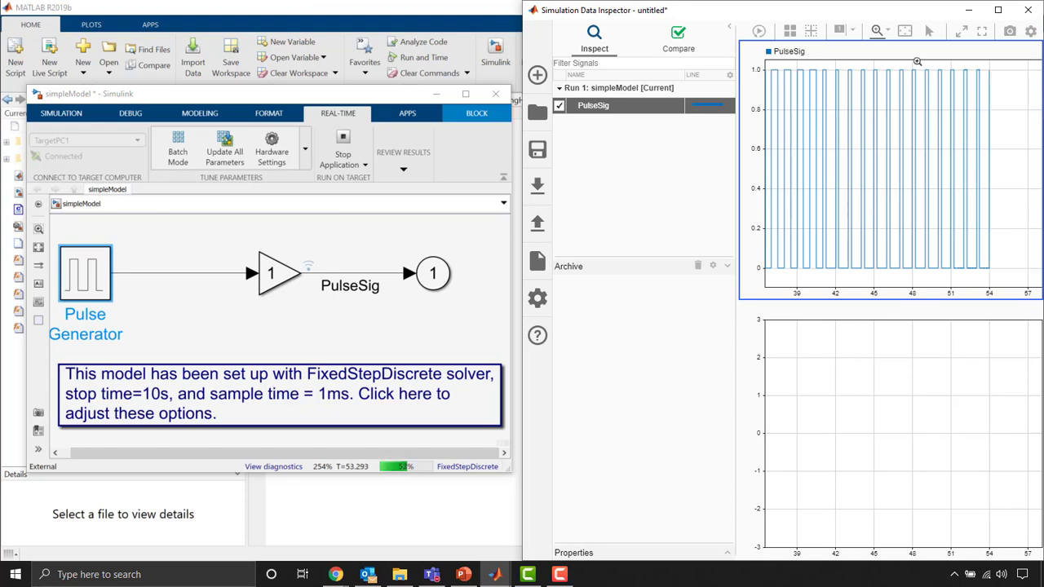
Step: Stop the real-time application on the target computer and return to the slide show
{"action": "left_click", "coordinate": [191, 266]}
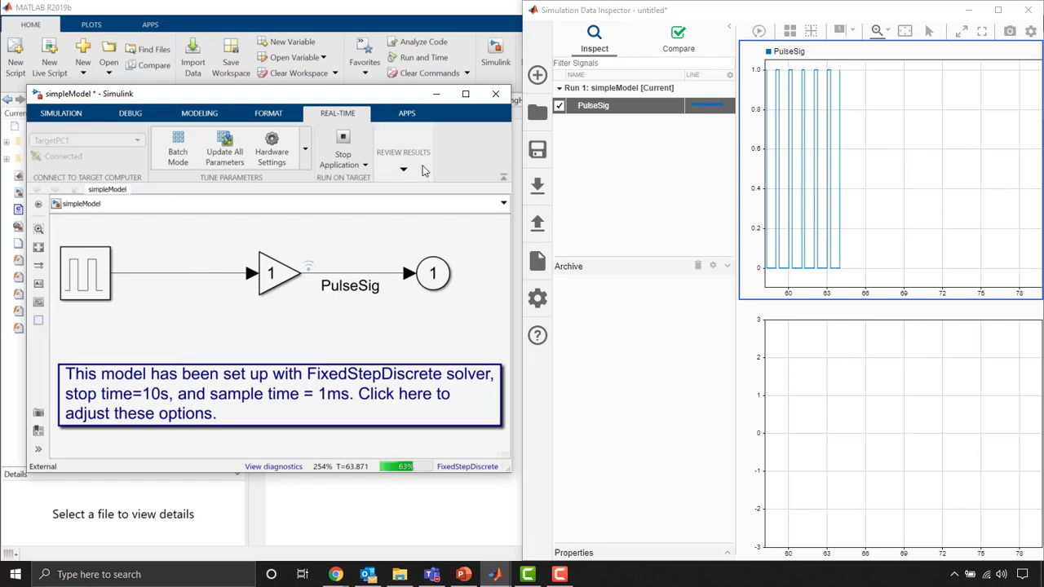
{"action": "left_click", "coordinate": [360, 144]}
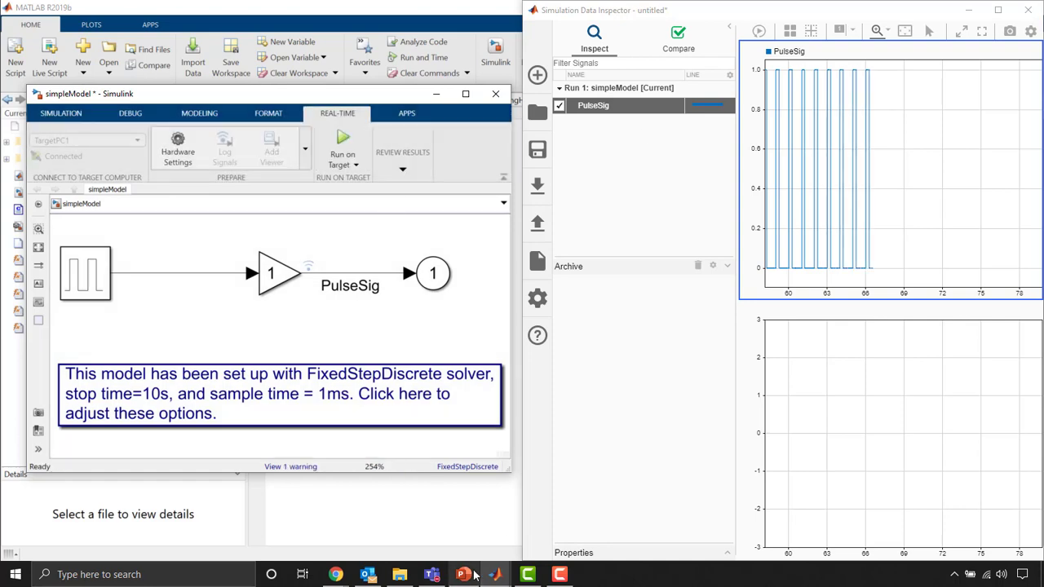
{"action": "left_click", "coordinate": [474, 575]}
Step: Present the Speedgoat target machines slide, then exit to the Drawworks_Plant model
{"action": "right_click", "coordinate": [494, 331]}
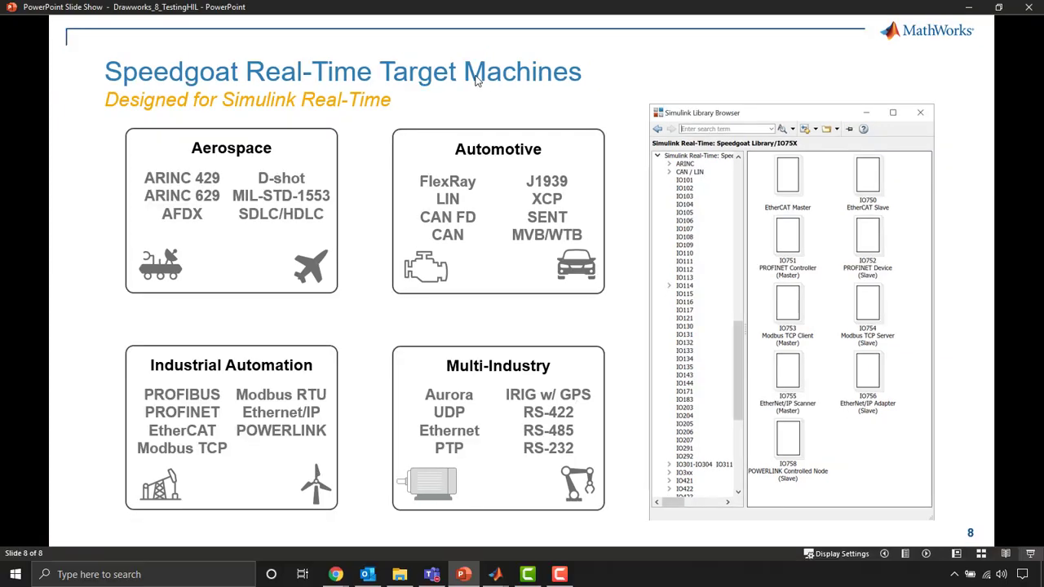
{"action": "left_click", "coordinate": [969, 6]}
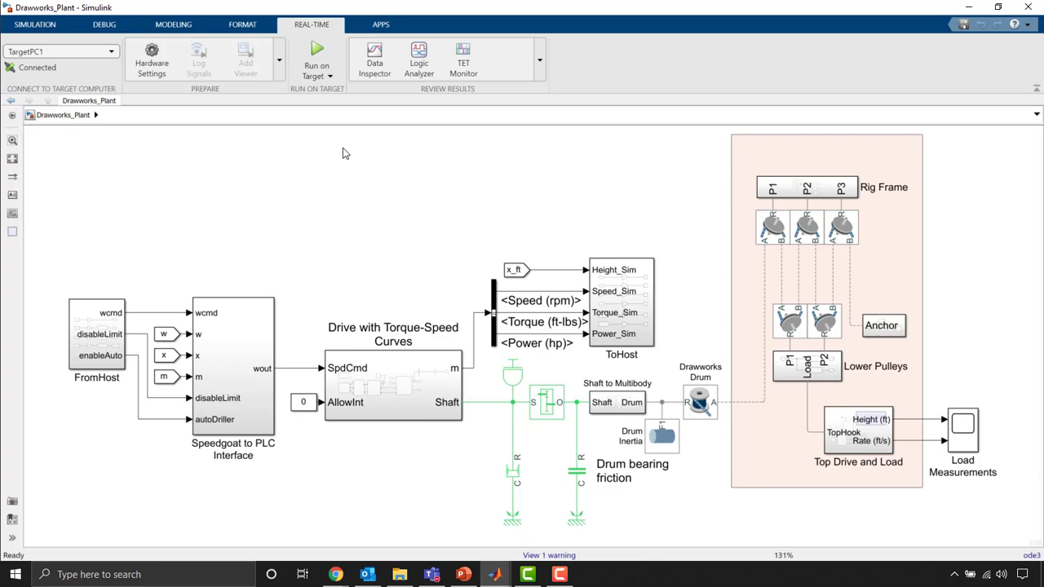
{"action": "left_click_drag", "start_coordinate": [343, 147], "coordinate": [983, 534]}
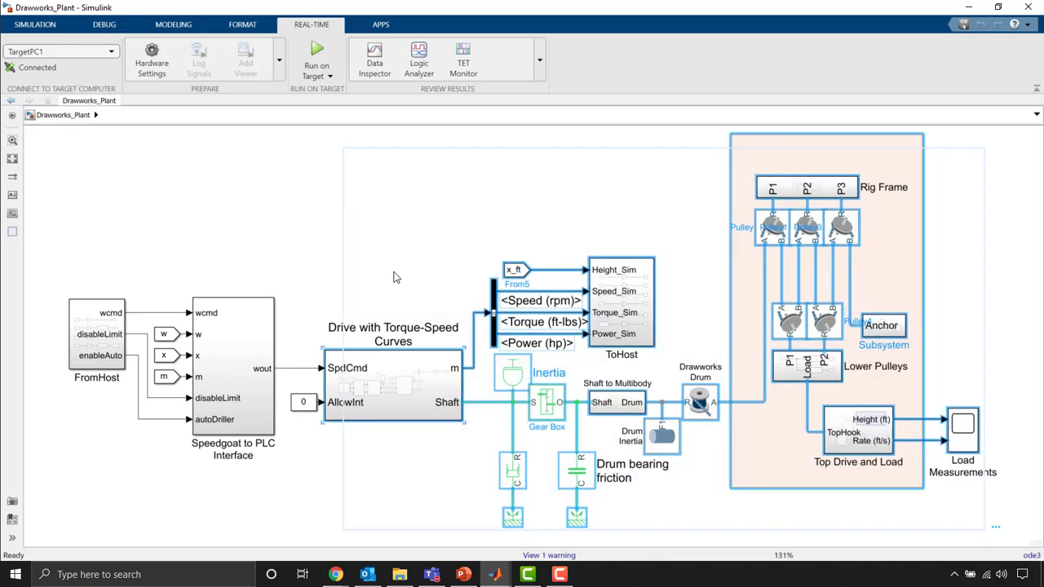
{"action": "left_click", "coordinate": [409, 428]}
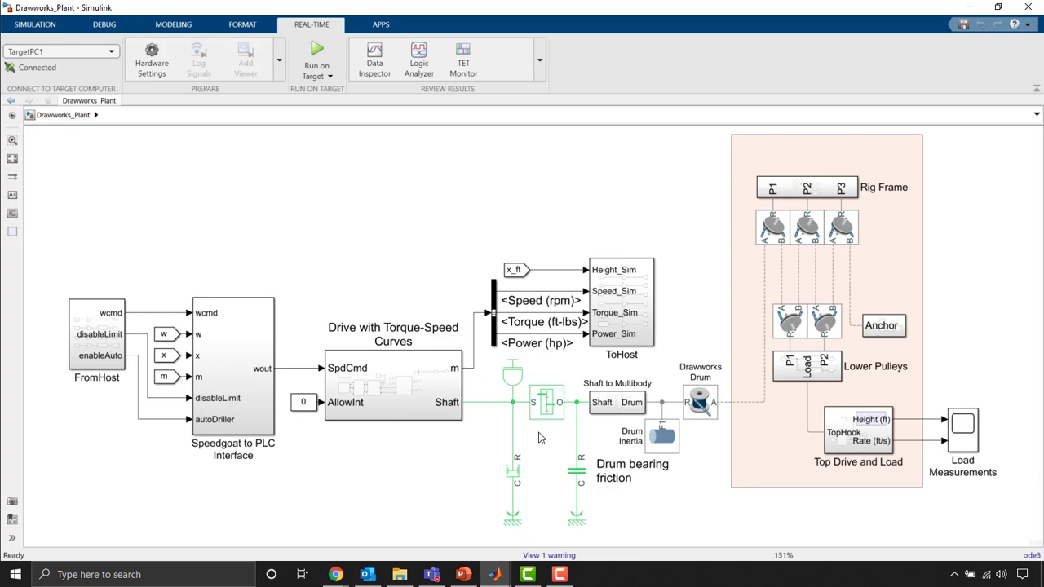
{"action": "left_click", "coordinate": [767, 368]}
{"action": "left_click", "coordinate": [151, 63]}
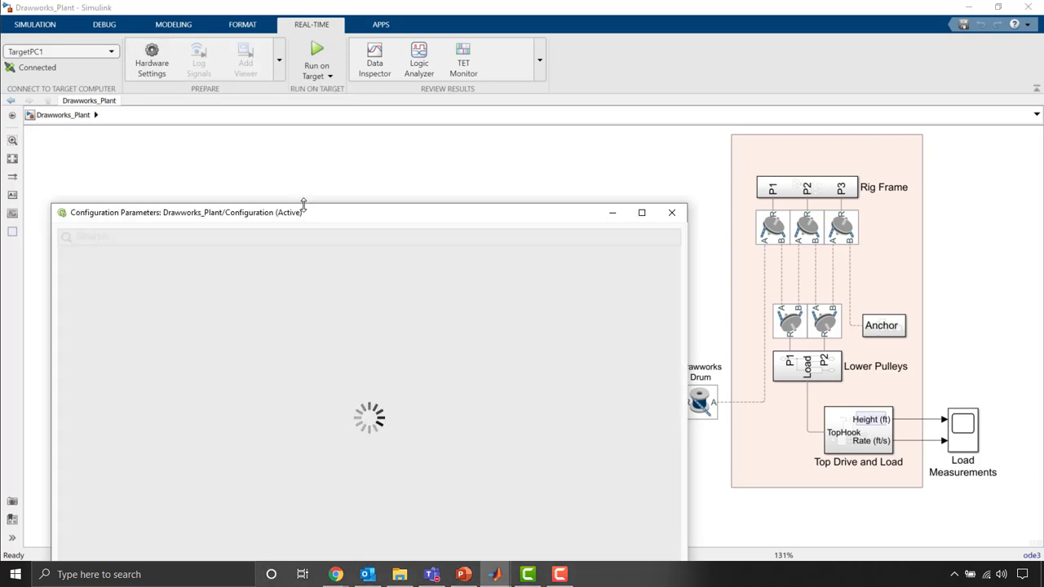
{"action": "left_click_drag", "start_coordinate": [308, 213], "coordinate": [492, 84]}
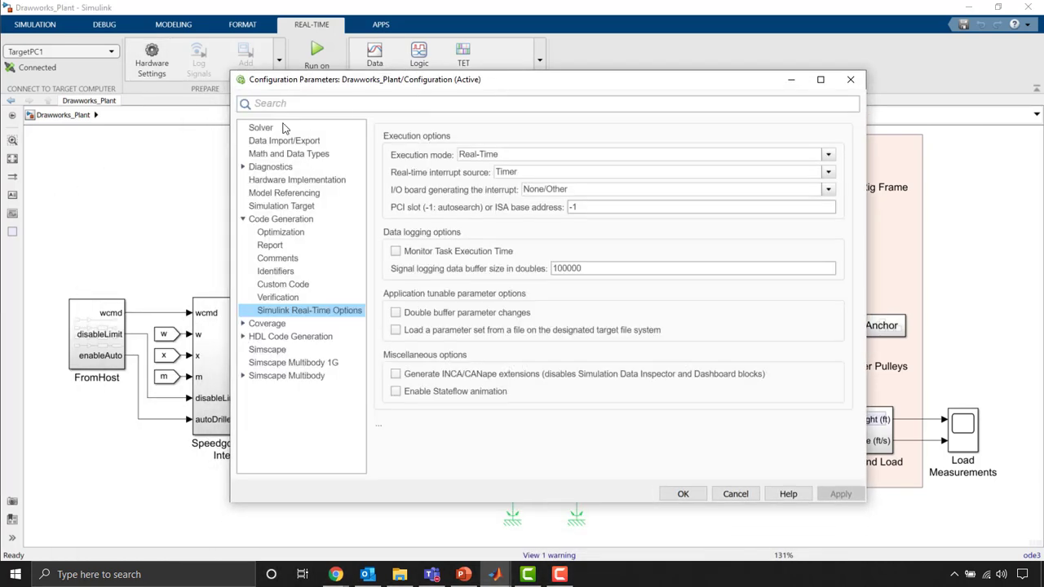
{"action": "left_click", "coordinate": [282, 129]}
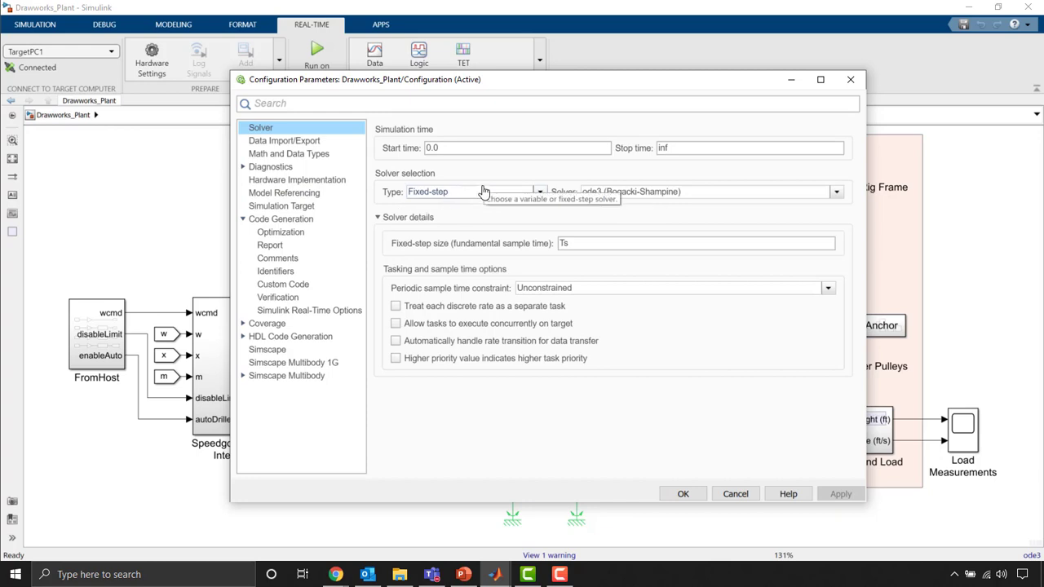
{"action": "left_click", "coordinate": [317, 220]}
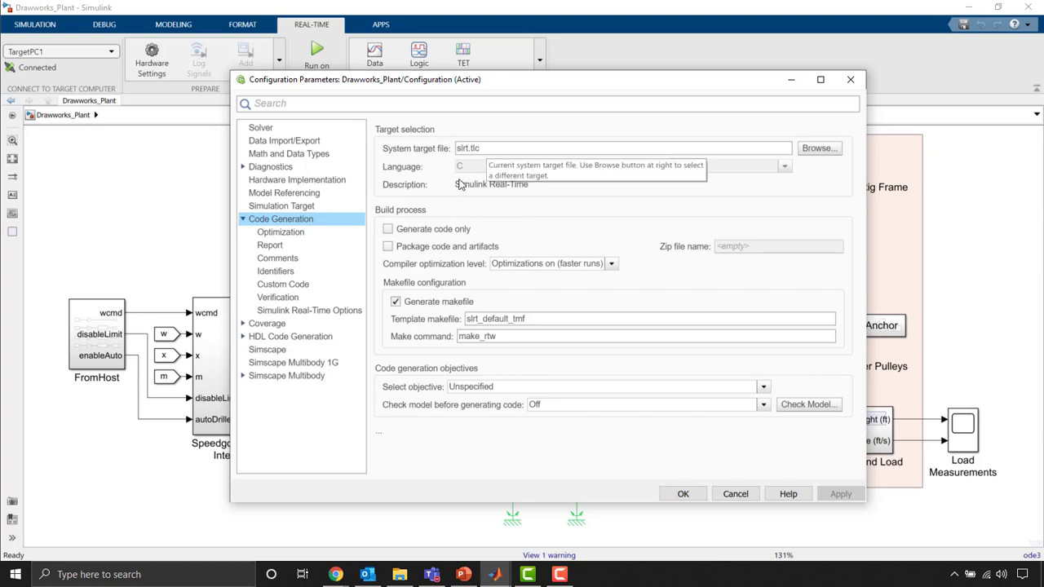
{"action": "left_click", "coordinate": [734, 493]}
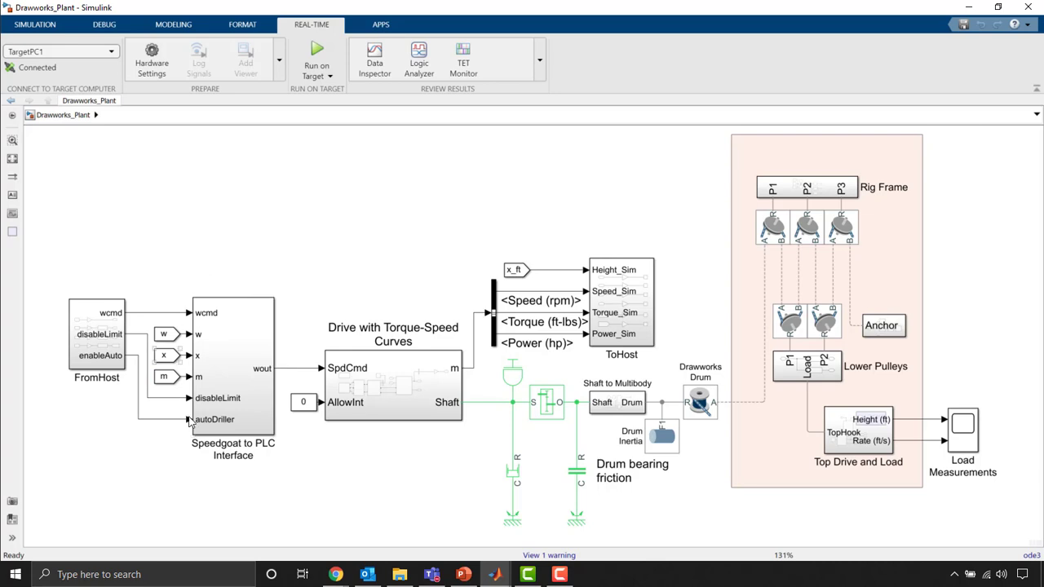
Step: Open the Speedgoat to PLC Interface subsystem and zoom in on its IO756 EtherNet/IP adapter setup, send and receive blocks
{"action": "double_click", "coordinate": [254, 424]}
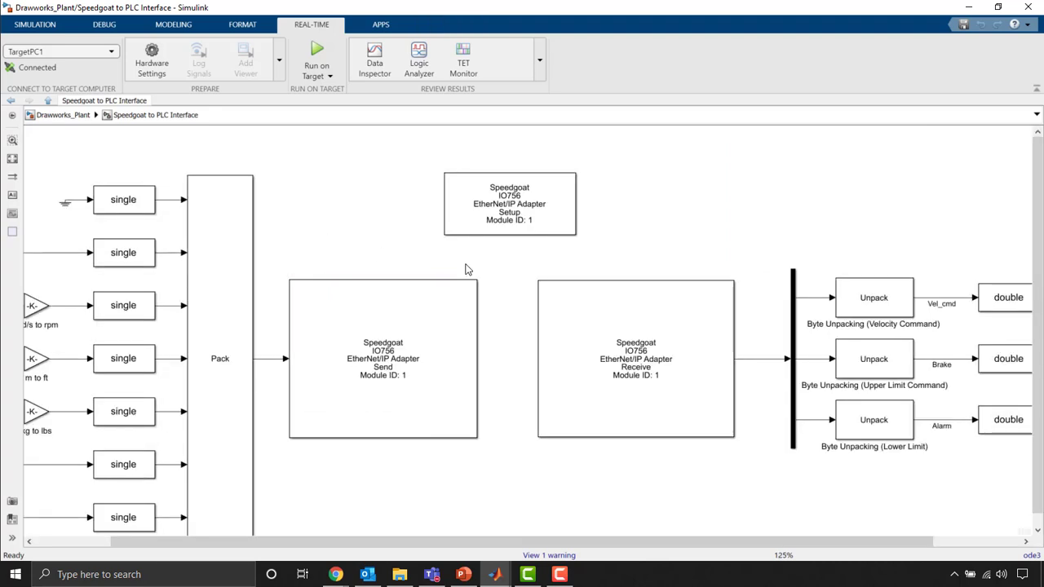
{"action": "scroll", "coordinate": [523, 256], "scroll_direction": "up", "scroll_amount": 2}
{"action": "scroll", "coordinate": [523, 256], "scroll_direction": "up", "scroll_amount": 1}
{"action": "scroll", "coordinate": [501, 256], "scroll_direction": "up", "scroll_amount": 1}
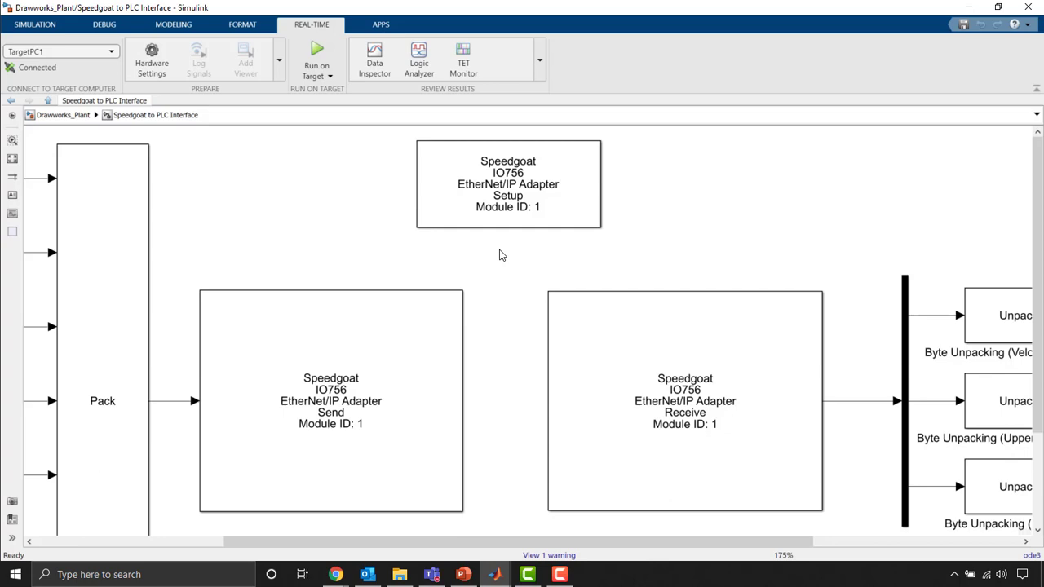
{"action": "double_click", "coordinate": [416, 357]}
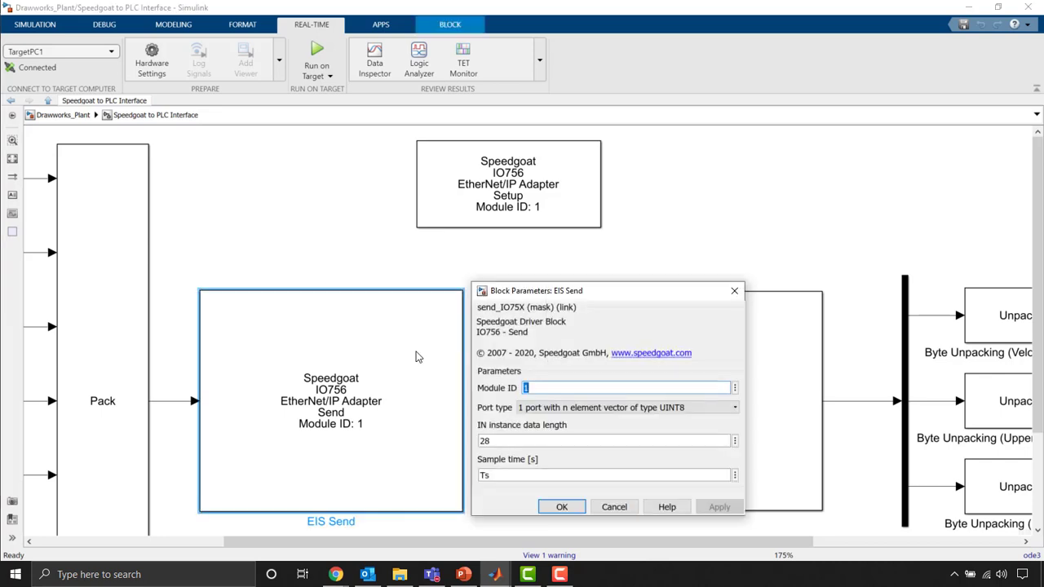
{"action": "double_click", "coordinate": [519, 474]}
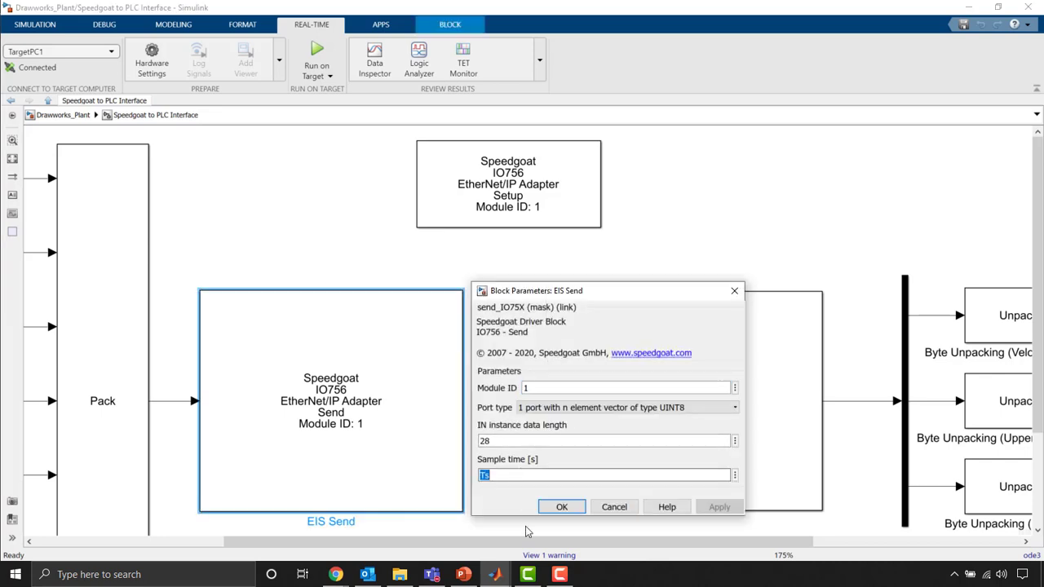
{"action": "double_click", "coordinate": [517, 439]}
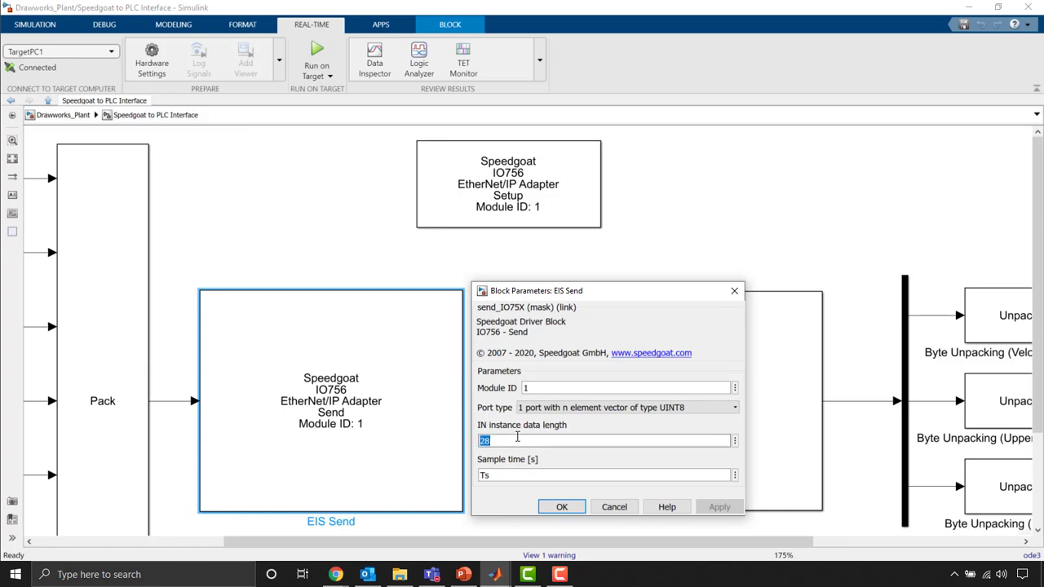
{"action": "left_click", "coordinate": [614, 506]}
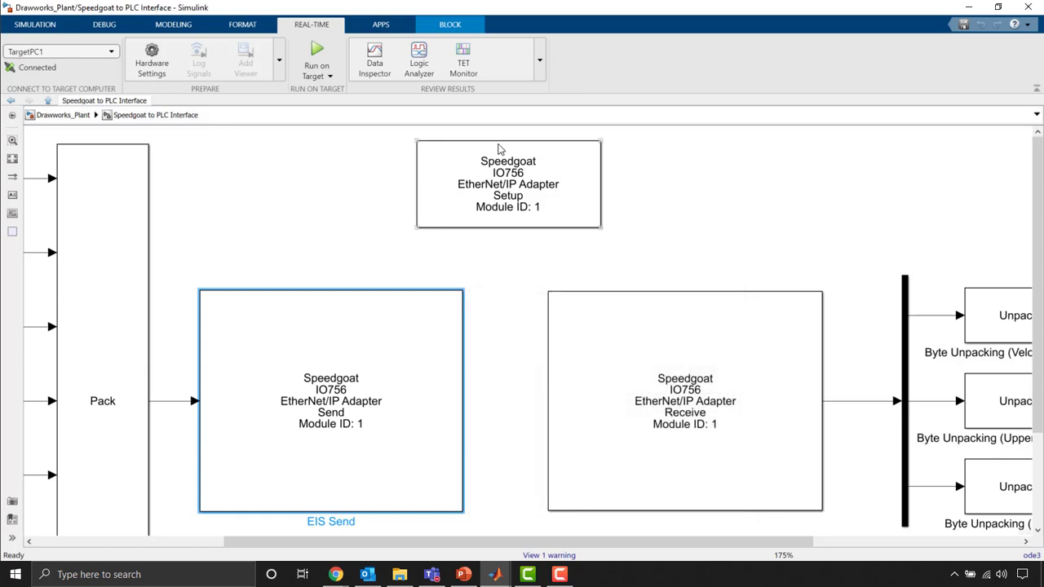
{"action": "left_click", "coordinate": [494, 182]}
{"action": "double_click", "coordinate": [495, 182]}
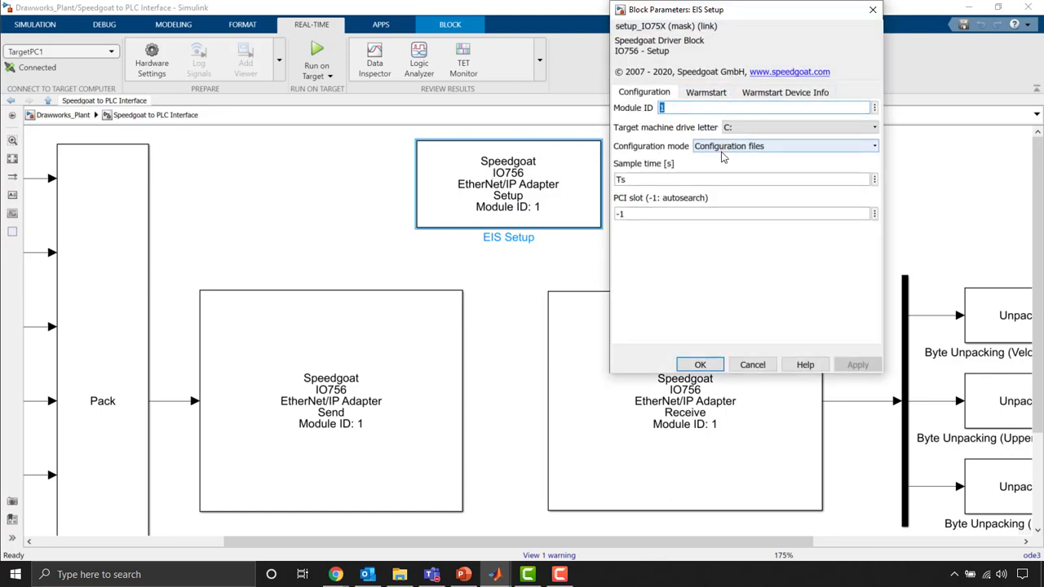
{"action": "left_click", "coordinate": [723, 97]}
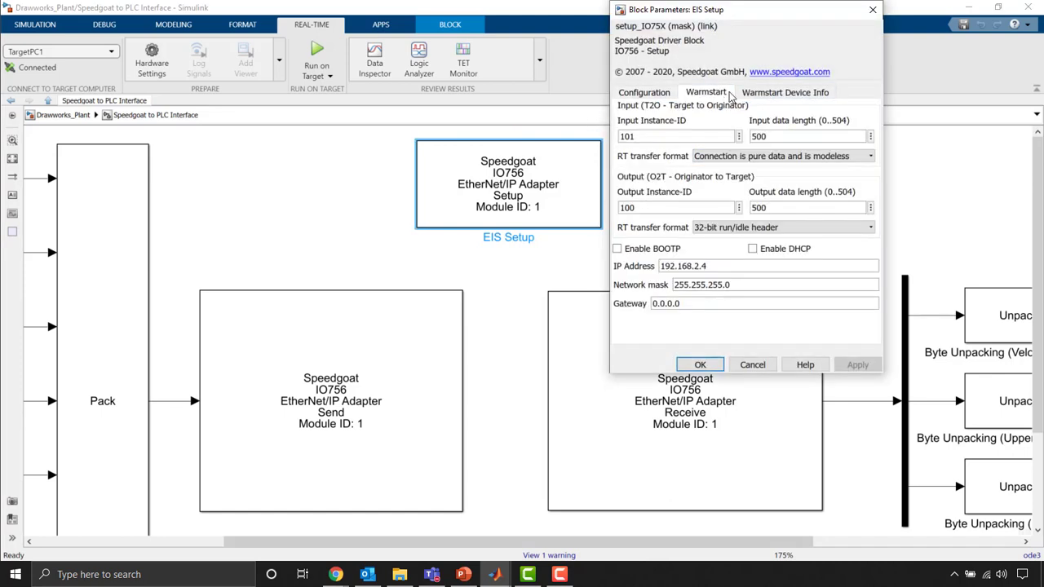
{"action": "double_click", "coordinate": [707, 266]}
{"action": "left_click", "coordinate": [708, 266]}
{"action": "left_click", "coordinate": [752, 365]}
{"action": "left_click", "coordinate": [706, 217]}
{"action": "key", "text": "space"}
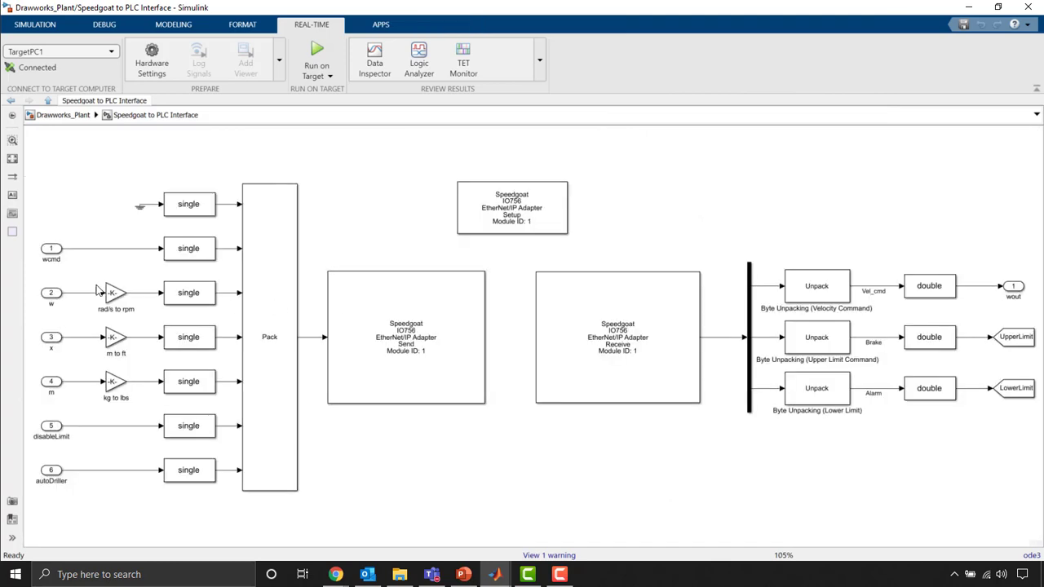
{"action": "scroll", "coordinate": [96, 289], "scroll_direction": "up", "scroll_amount": 2}
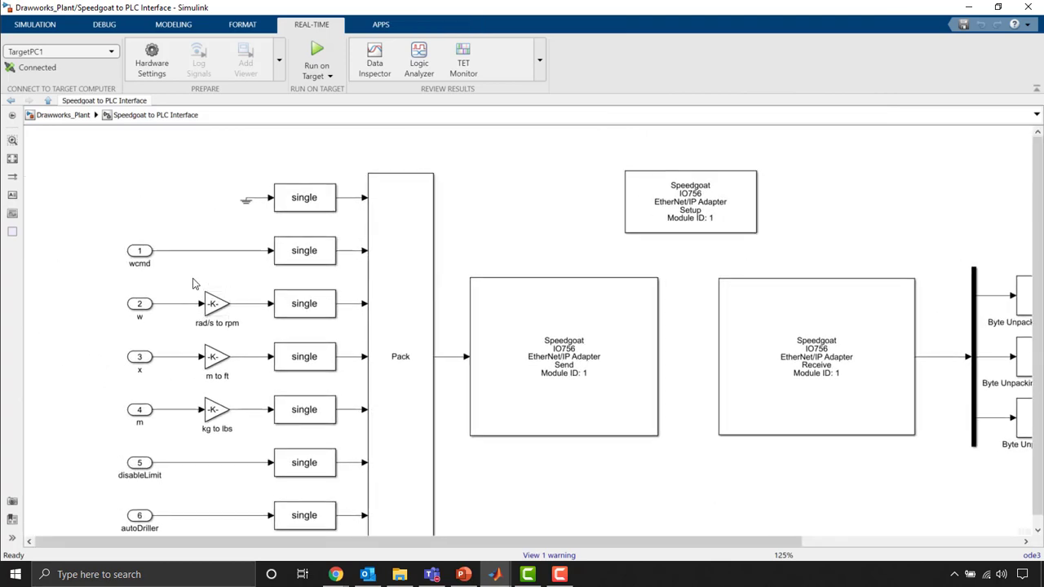
{"action": "scroll", "coordinate": [194, 283], "scroll_direction": "up", "scroll_amount": 1}
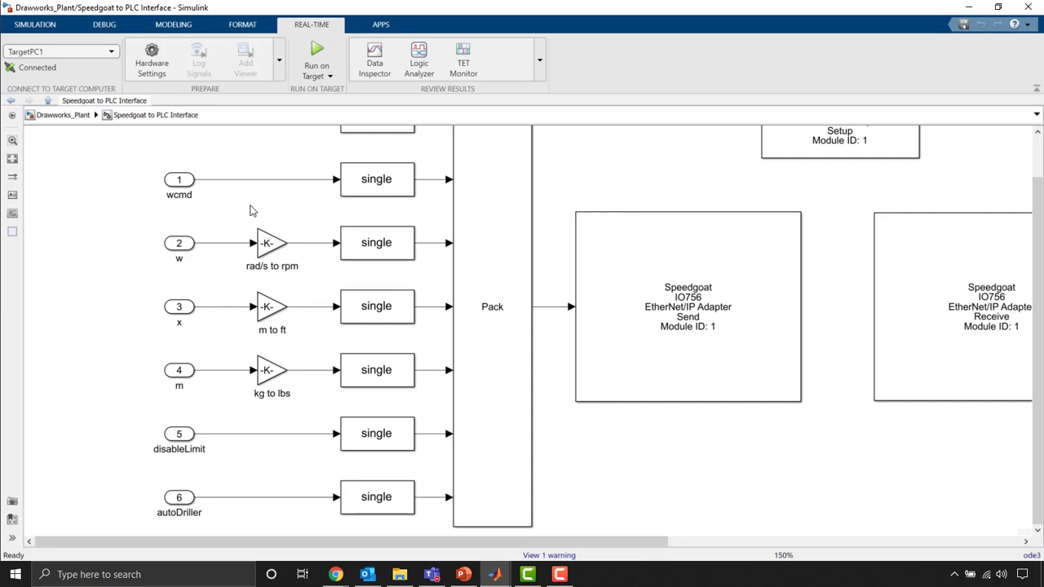
{"action": "left_click", "coordinate": [374, 185]}
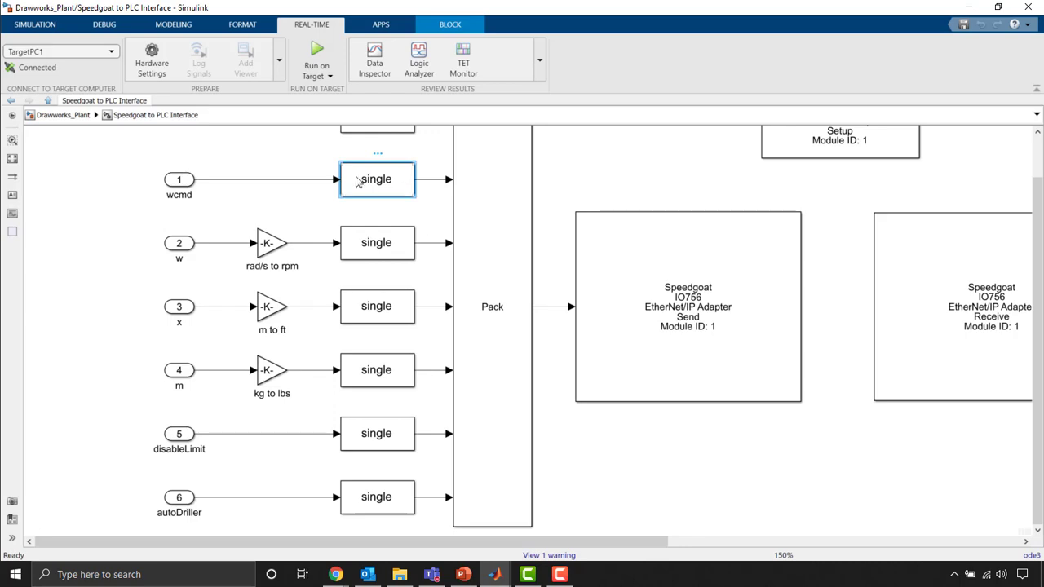
{"action": "key", "text": "space"}
{"action": "scroll", "coordinate": [959, 299], "scroll_direction": "up", "scroll_amount": 5}
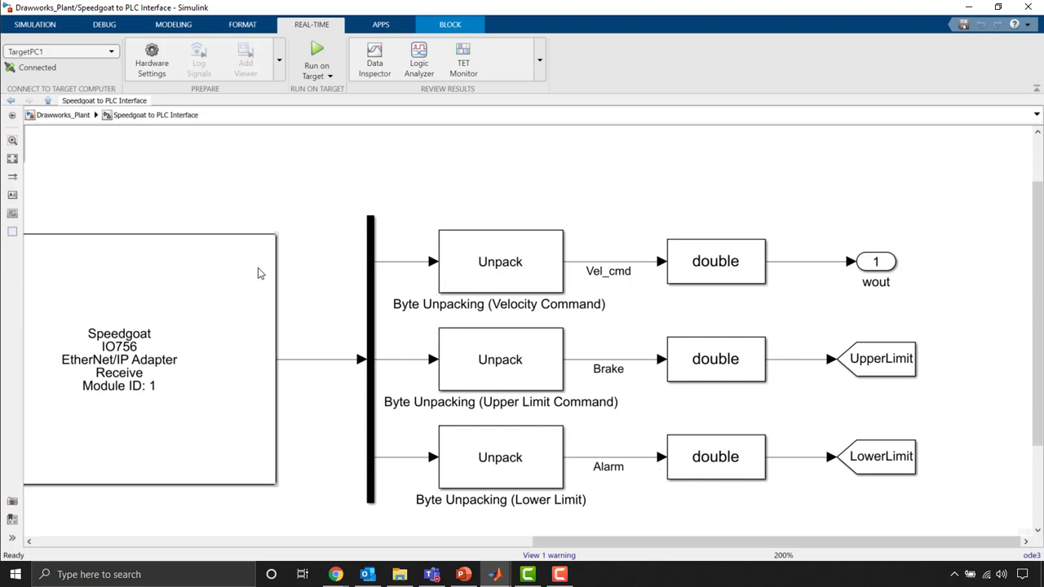
{"action": "key", "text": "space"}
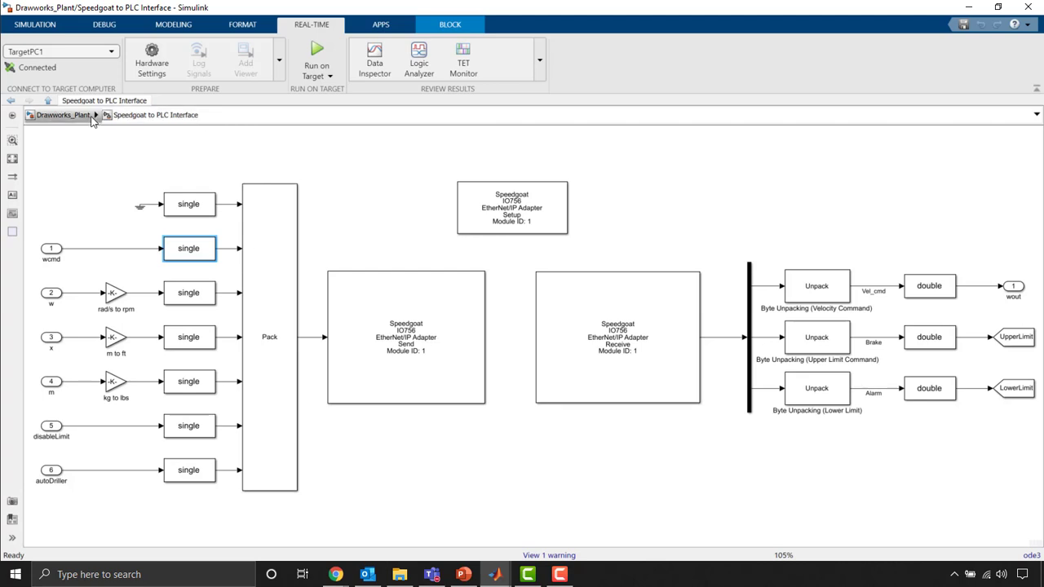
Step: Go back to the Drawworks_Plant top level, box-select the plant blocks, then clear the selection without edits
{"action": "left_click", "coordinate": [89, 116]}
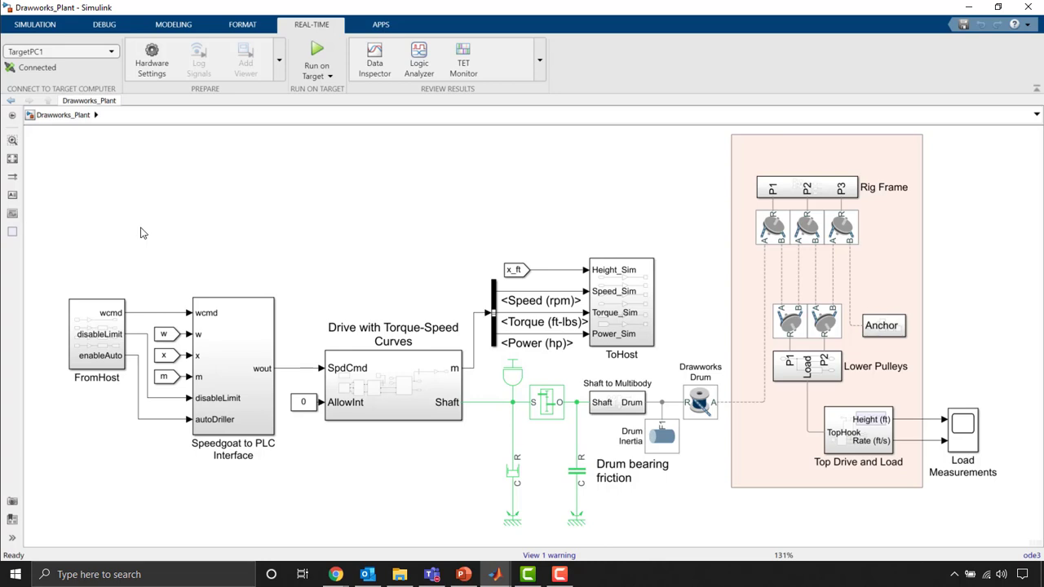
{"action": "left_click_drag", "start_coordinate": [315, 147], "coordinate": [917, 533]}
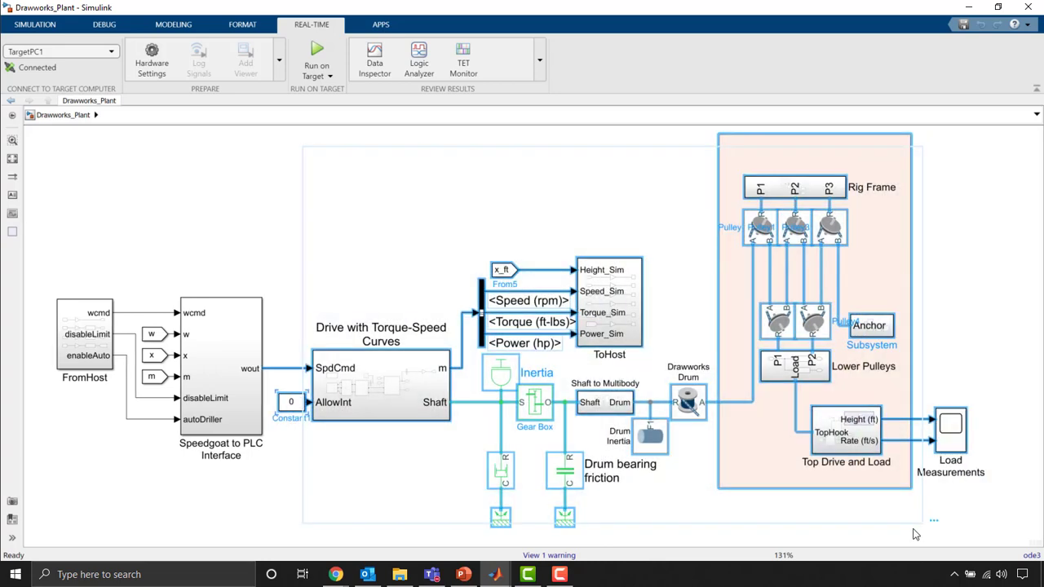
{"action": "left_click", "coordinate": [915, 534]}
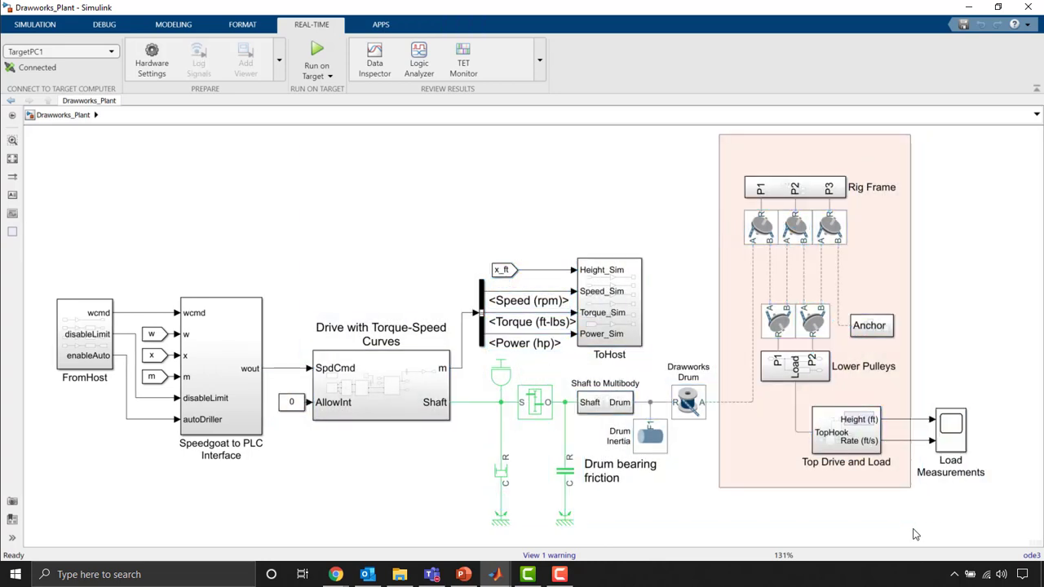